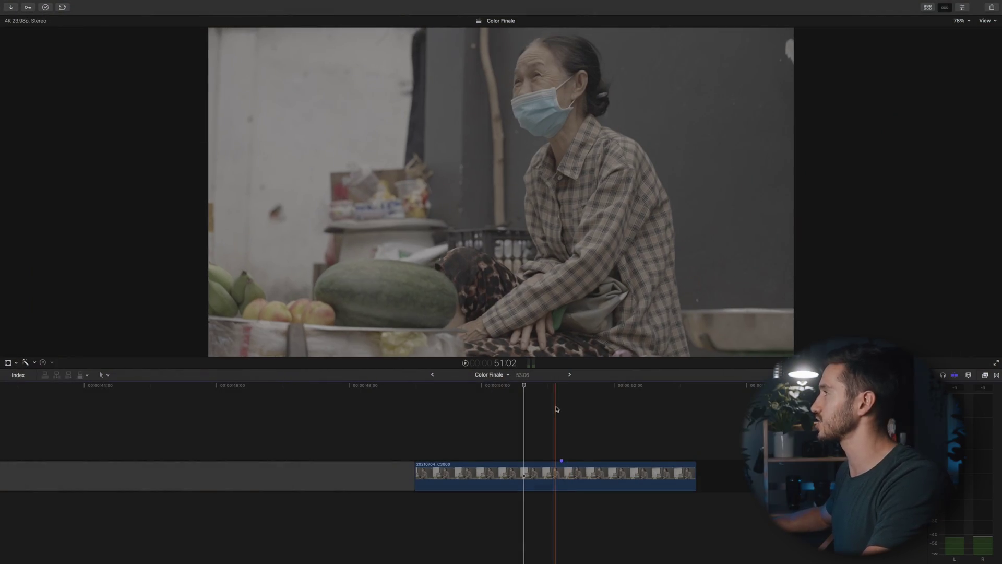
Select the market-vendor clip in the timeline
scroll(559, 406, "up", 1)
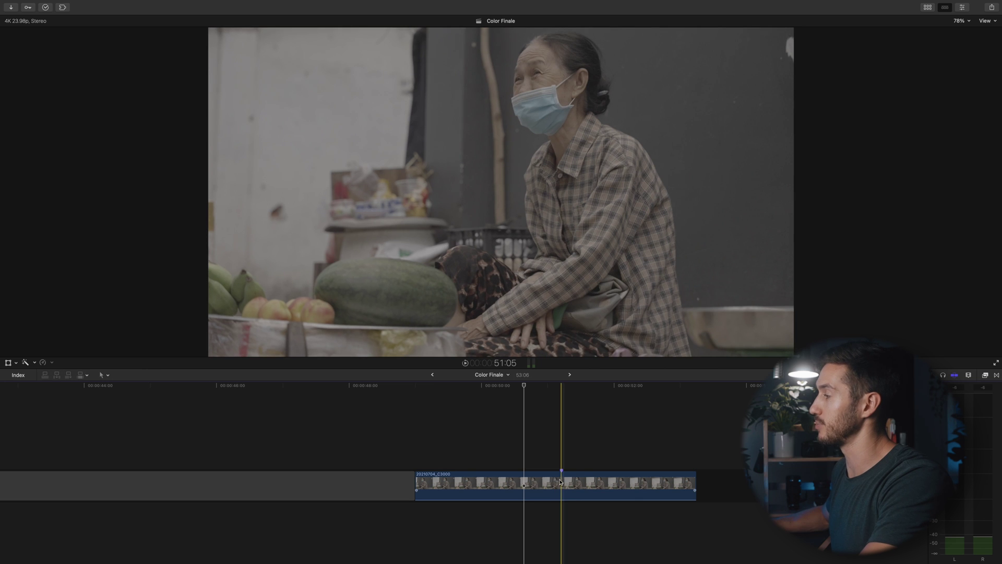
left_click(560, 485)
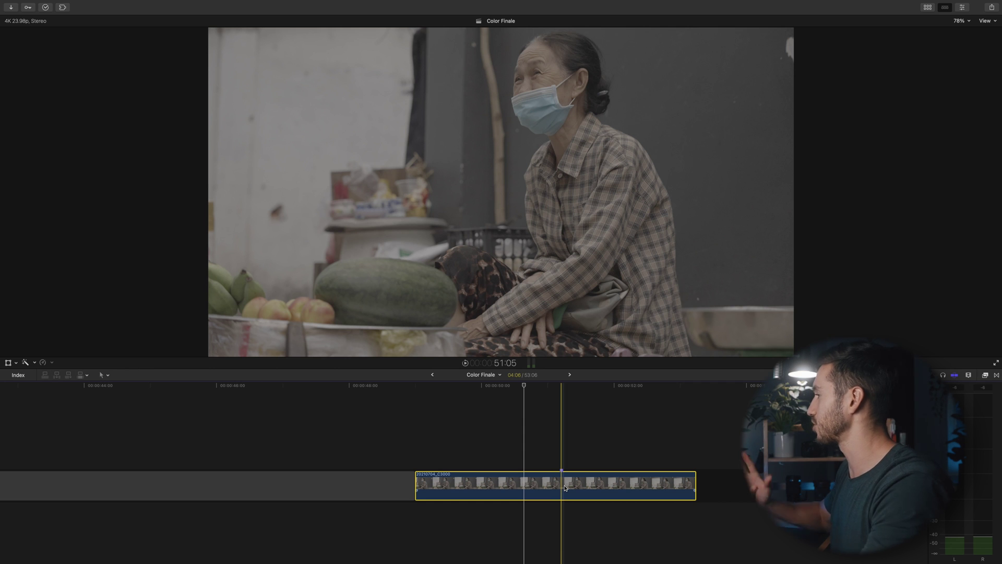
scroll(565, 488, "down", 2)
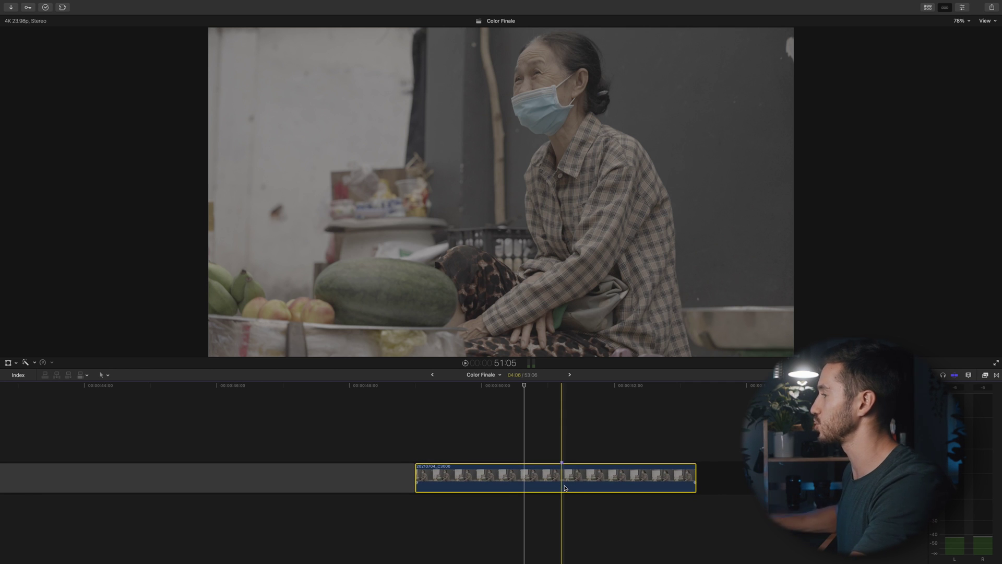
Apply a Custom LUT effect set to 1_SGamut3CineSLog3_To_LC-709 to the vendor clip
left_click(562, 480)
key("super+4")
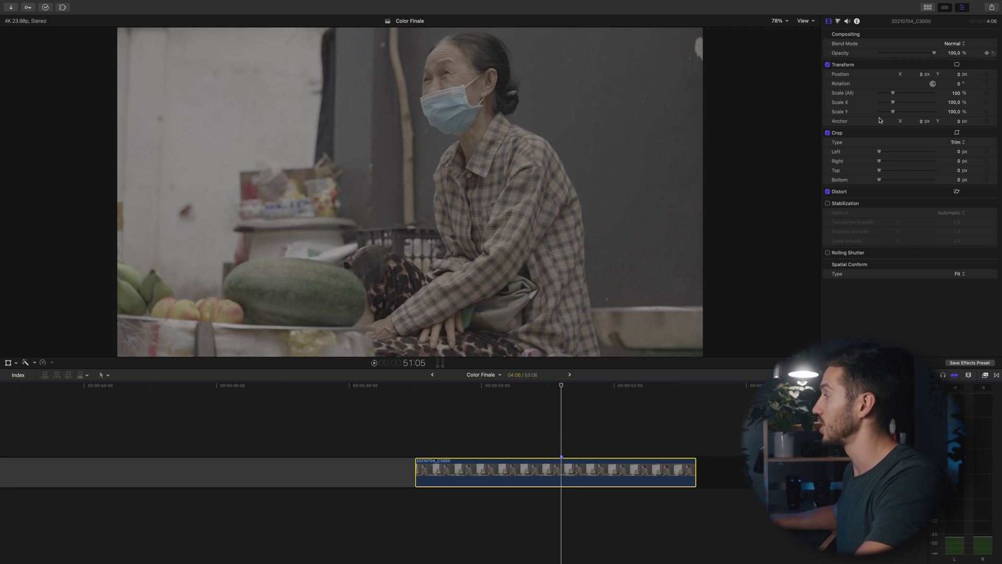
left_click(985, 375)
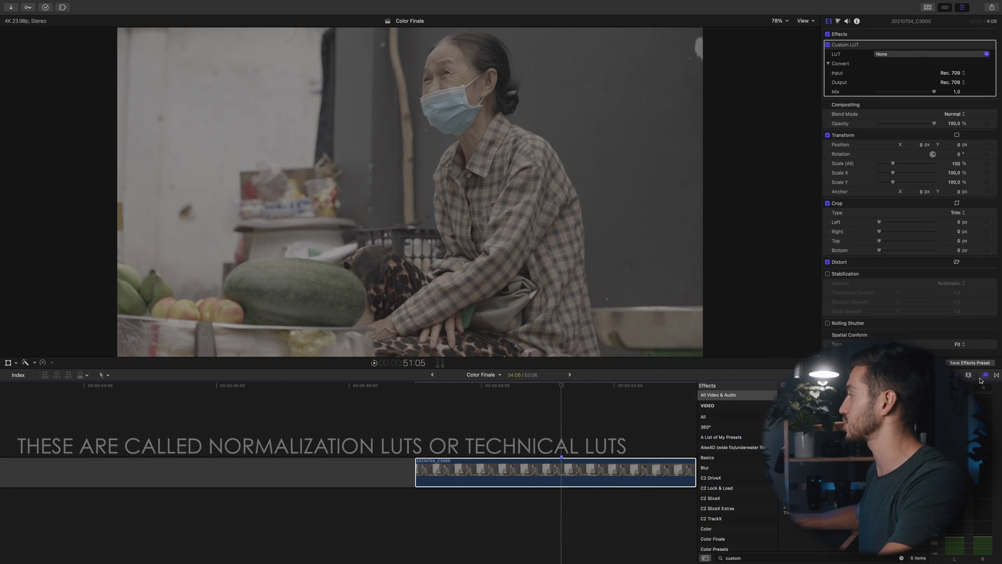
left_click(984, 375)
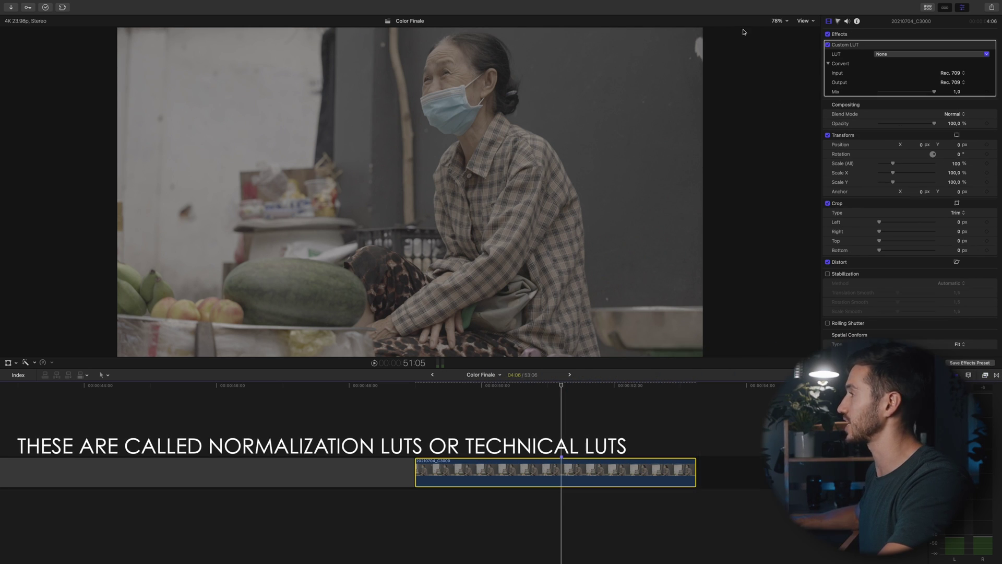
left_click(892, 55)
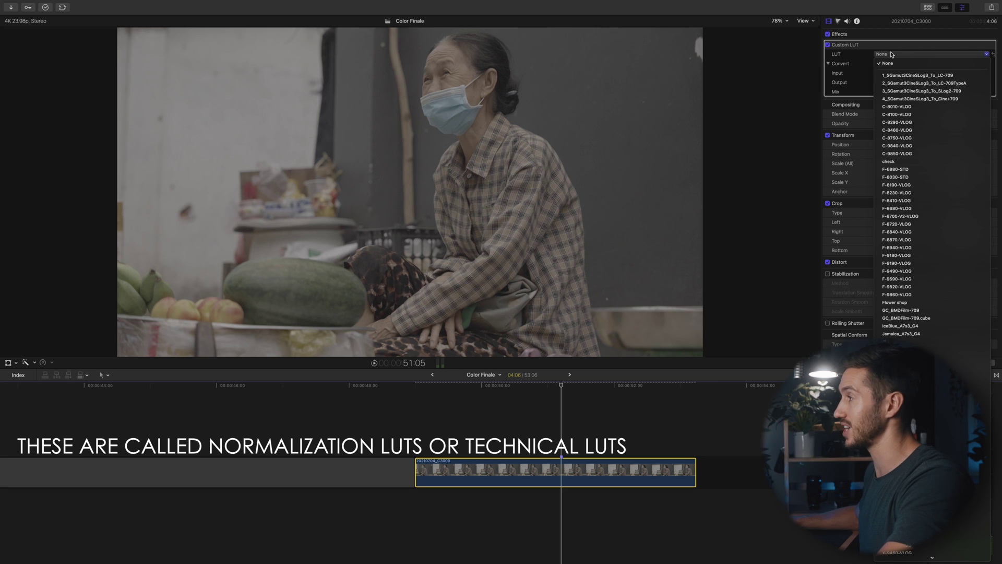
left_click(914, 76)
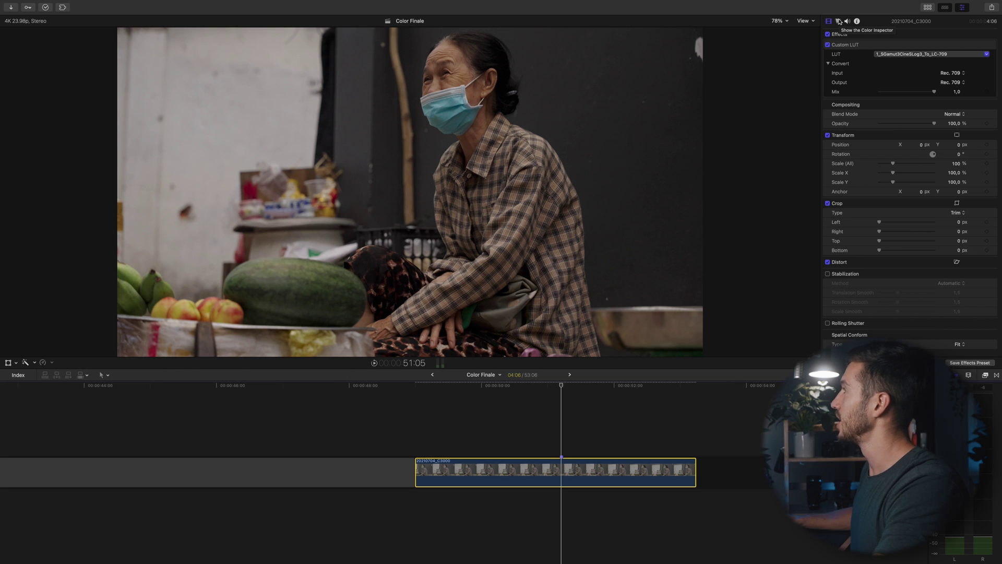
Show the Color Wheels with the vectorscope and waveform, and raise Global brightness
left_click(839, 21)
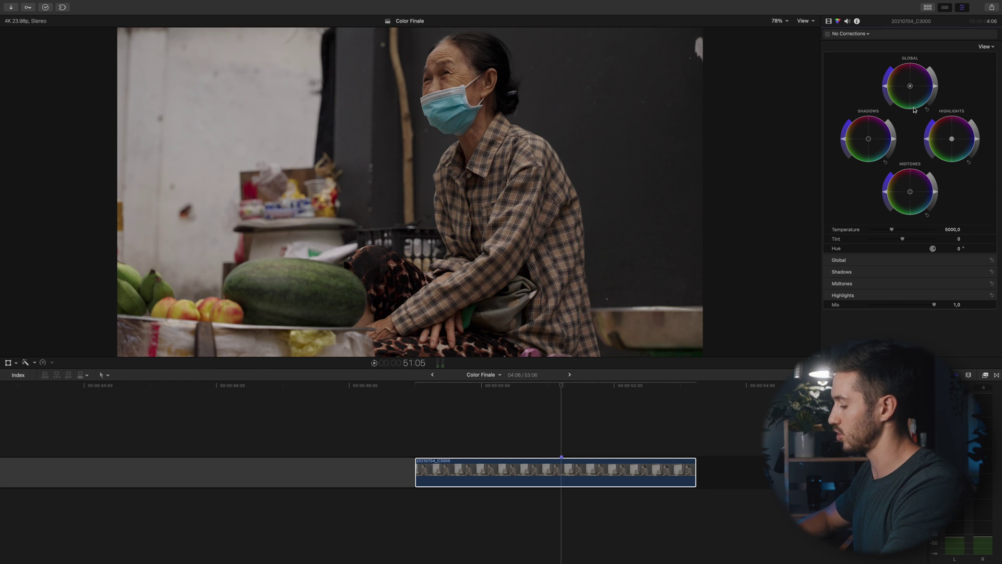
key("super+7")
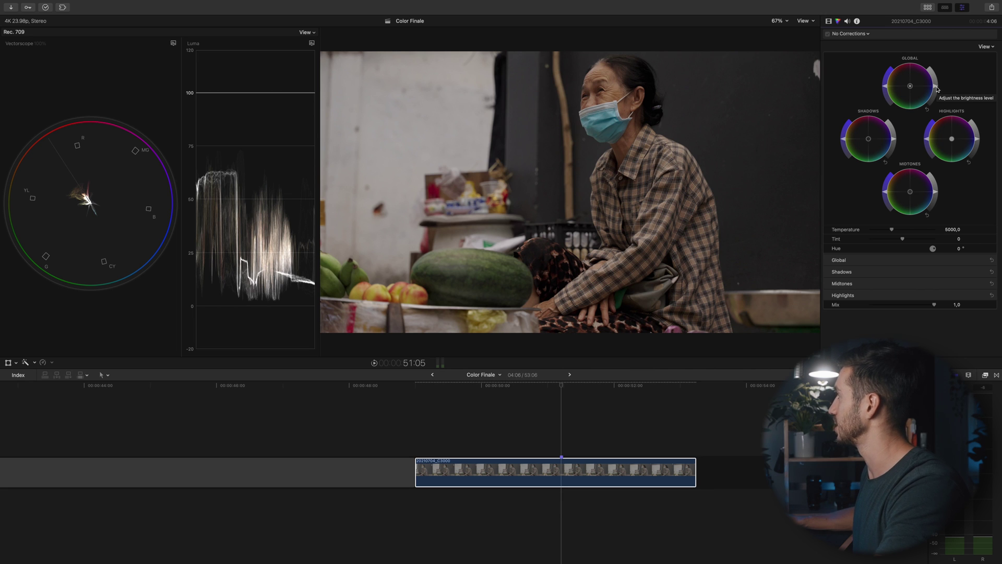
left_click_drag(937, 90, 938, 78)
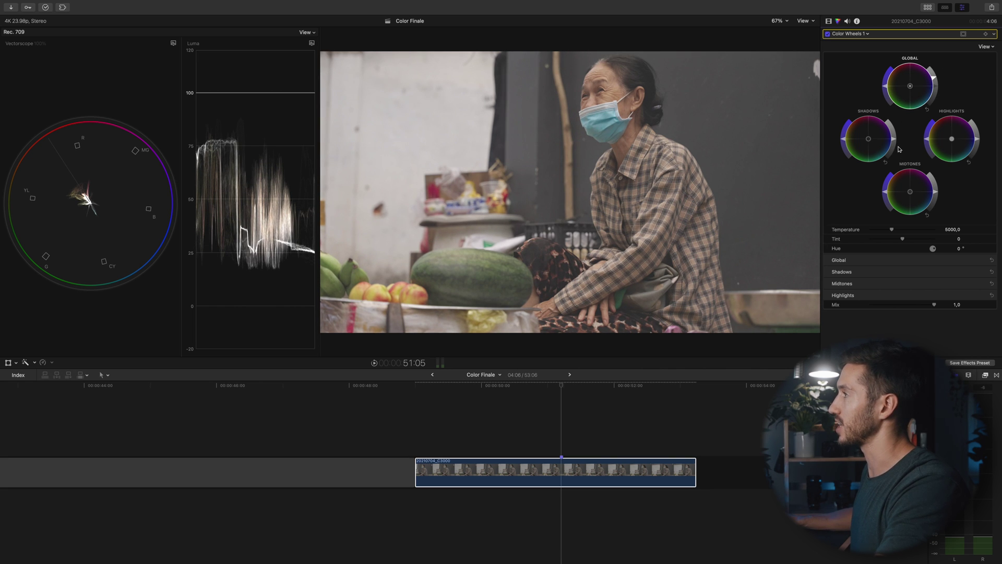
Pull the Color Wheels Shadows slider down to deepen the shadows
left_click_drag(896, 143, 894, 151)
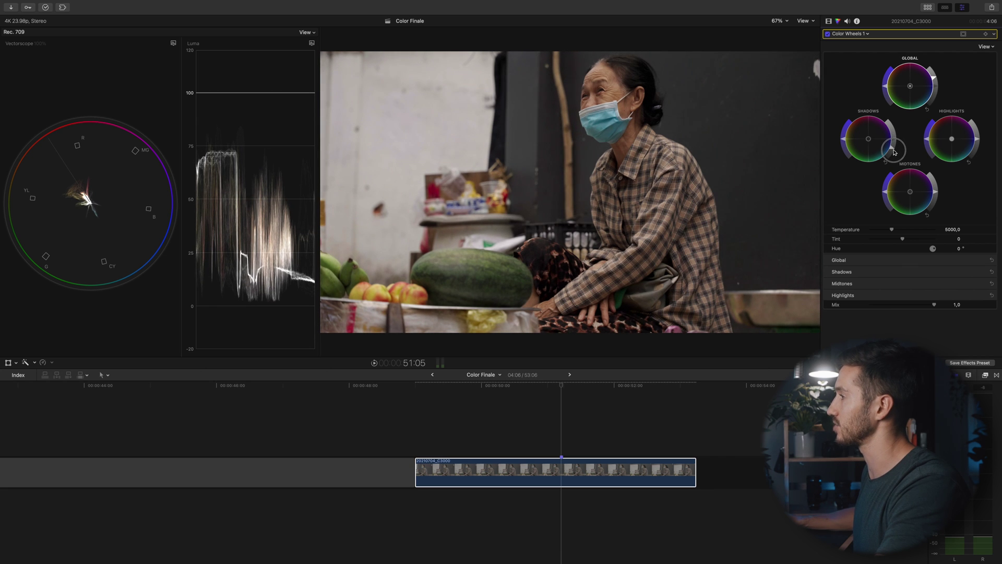
left_click_drag(895, 151, 894, 152)
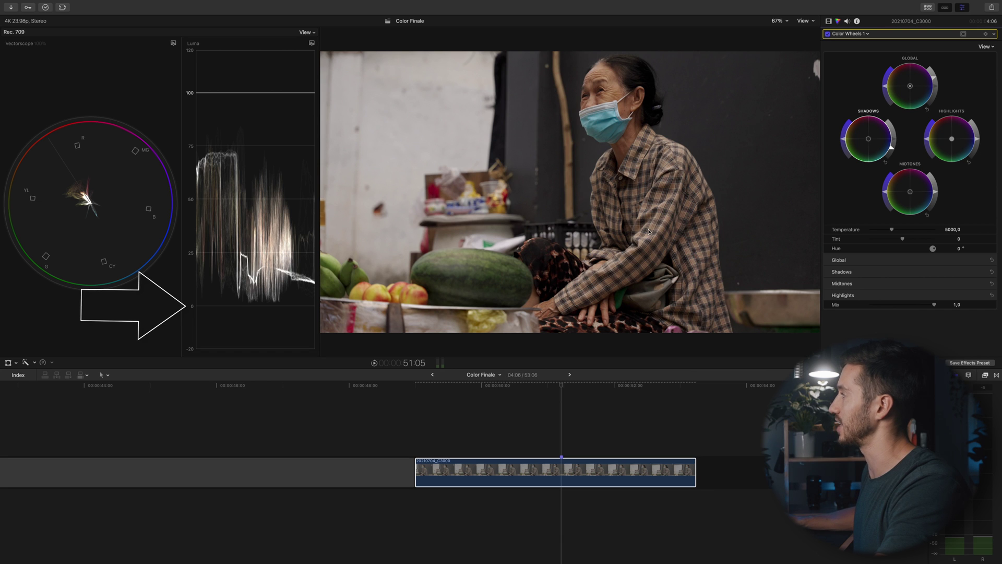
left_click_drag(883, 156, 883, 161)
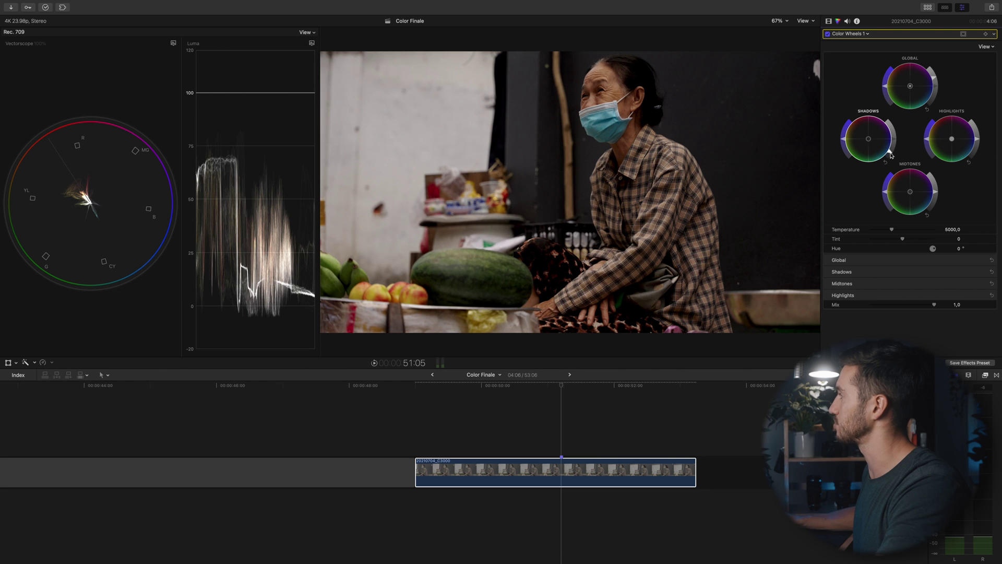
left_click_drag(893, 154, 896, 151)
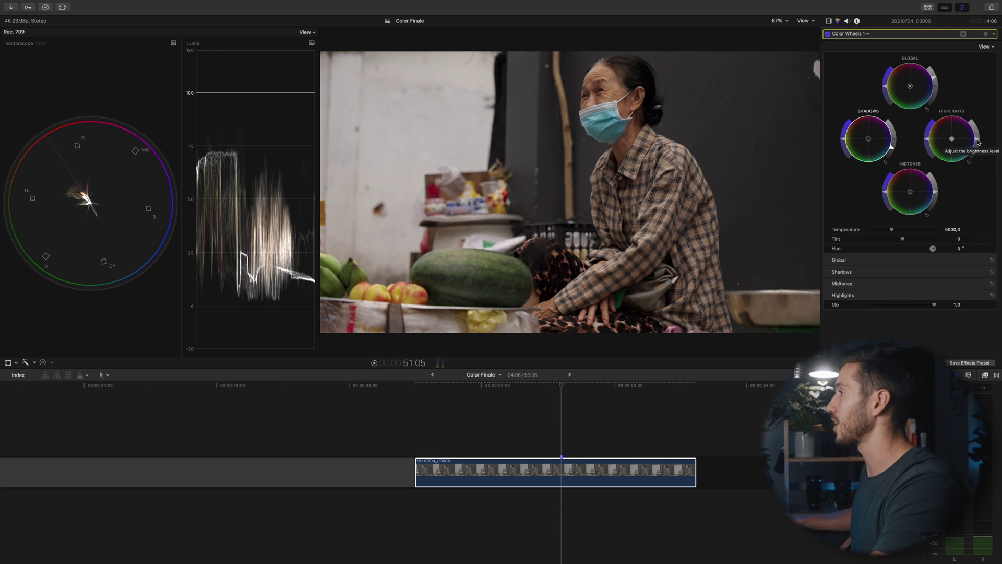
Lift the Highlights so peaks sit around 75, then disable the wheels to compare
left_click_drag(977, 142, 977, 141)
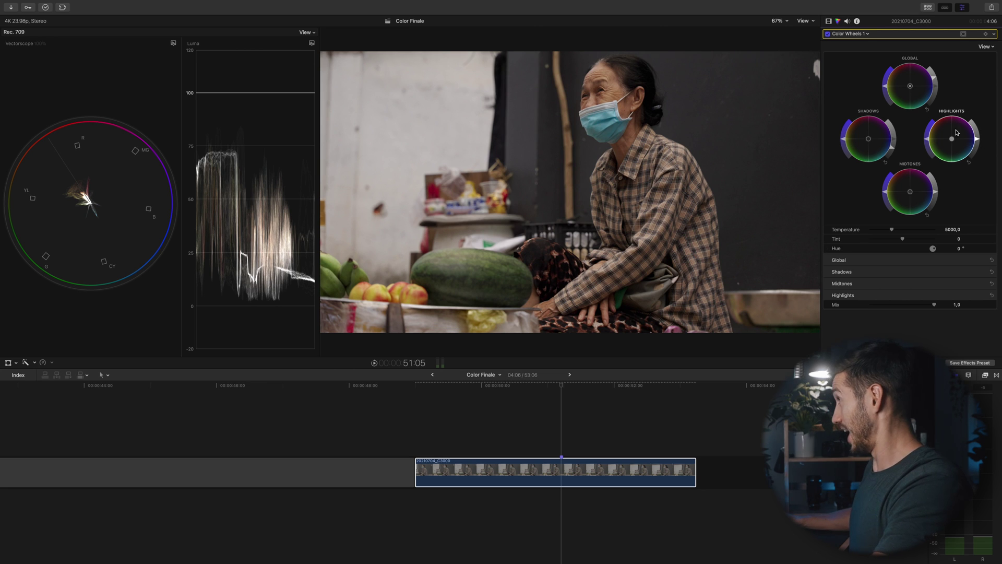
left_click_drag(979, 141, 980, 131)
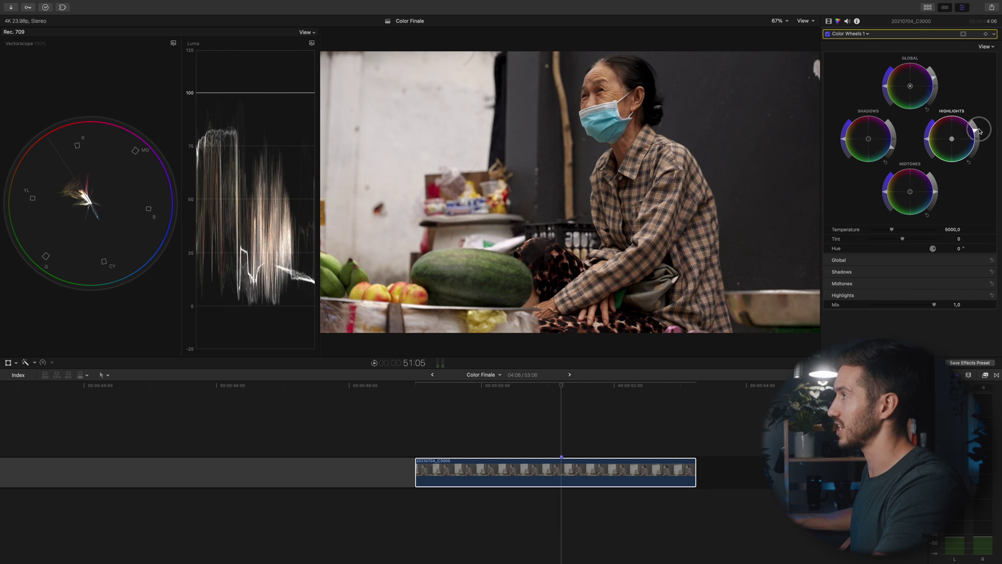
left_click_drag(980, 131, 981, 139)
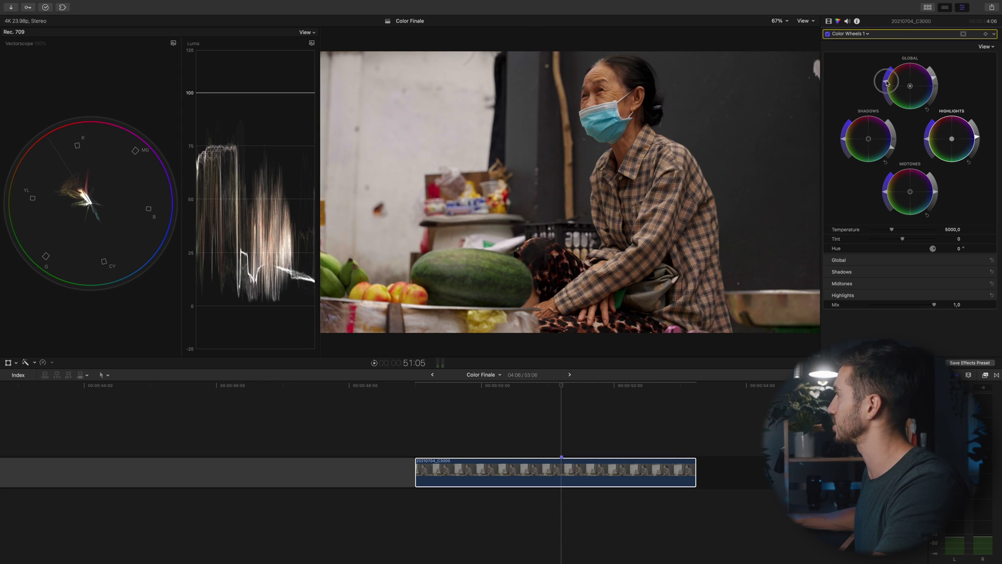
left_click(829, 35)
Toggle Color Wheels 1 off and on to compare, leaving it enabled
left_click(829, 35)
left_click(828, 35)
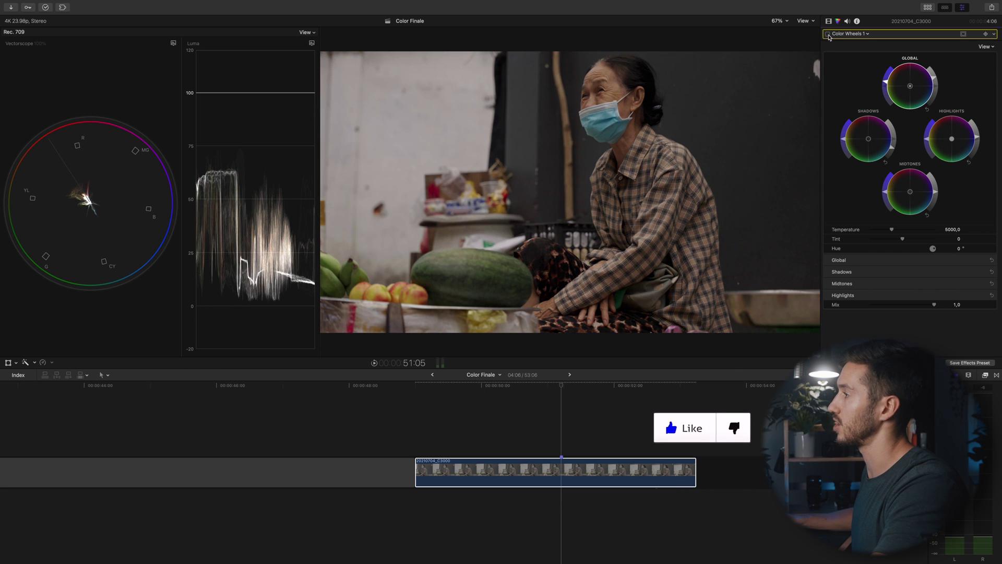
left_click(828, 34)
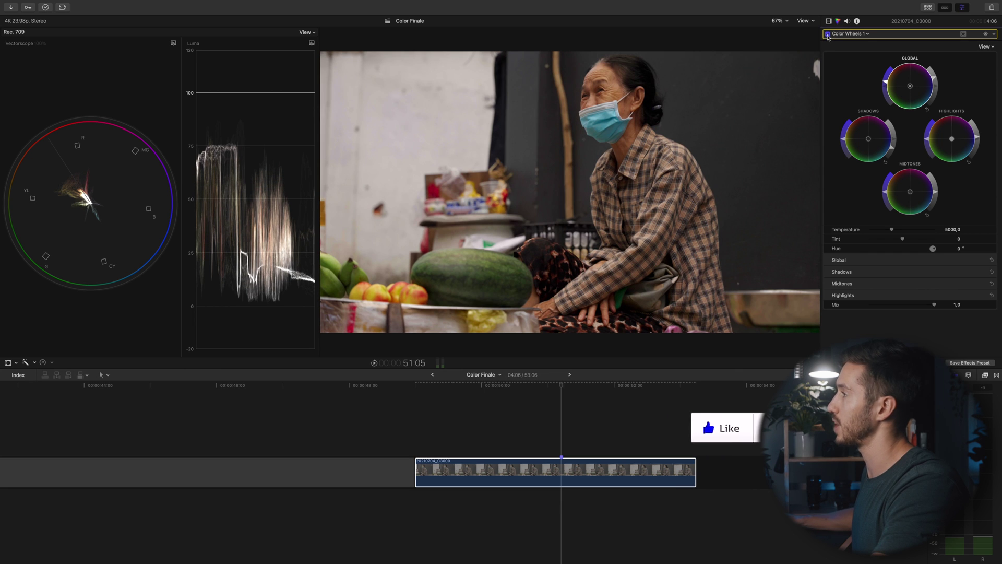
Add a Color Curves correction and switch the waveform to RGB Overlay
left_click(859, 34)
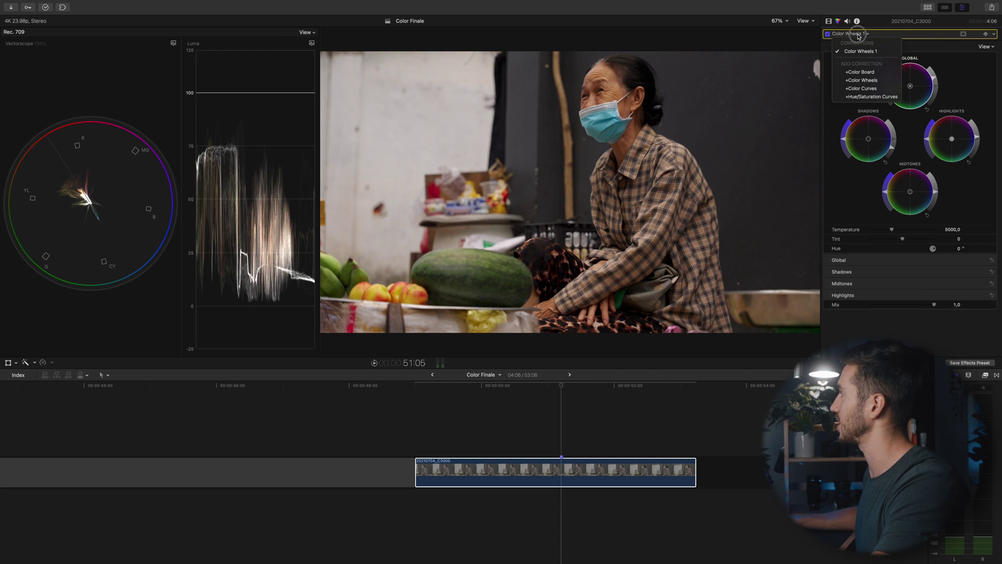
left_click(878, 94)
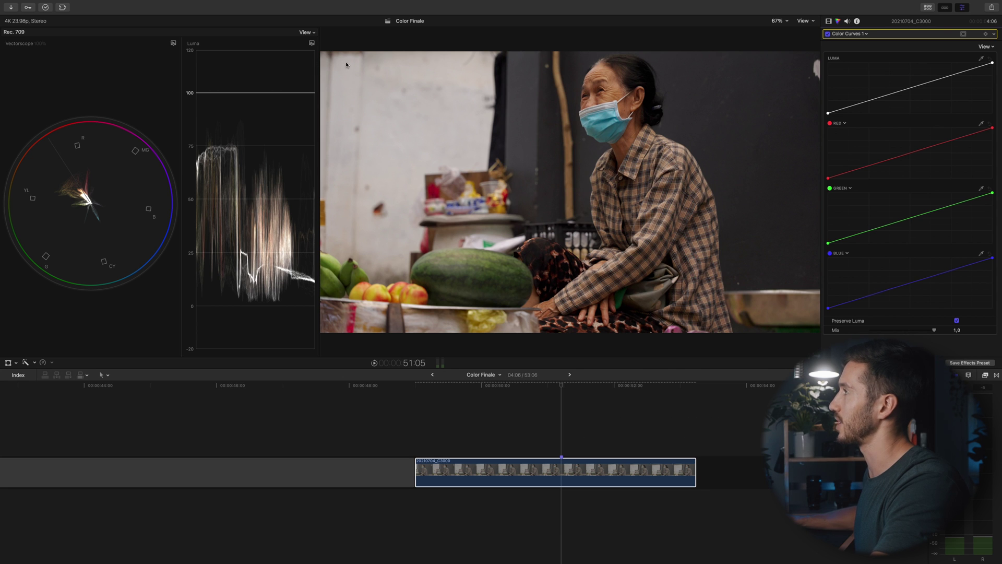
left_click(312, 43)
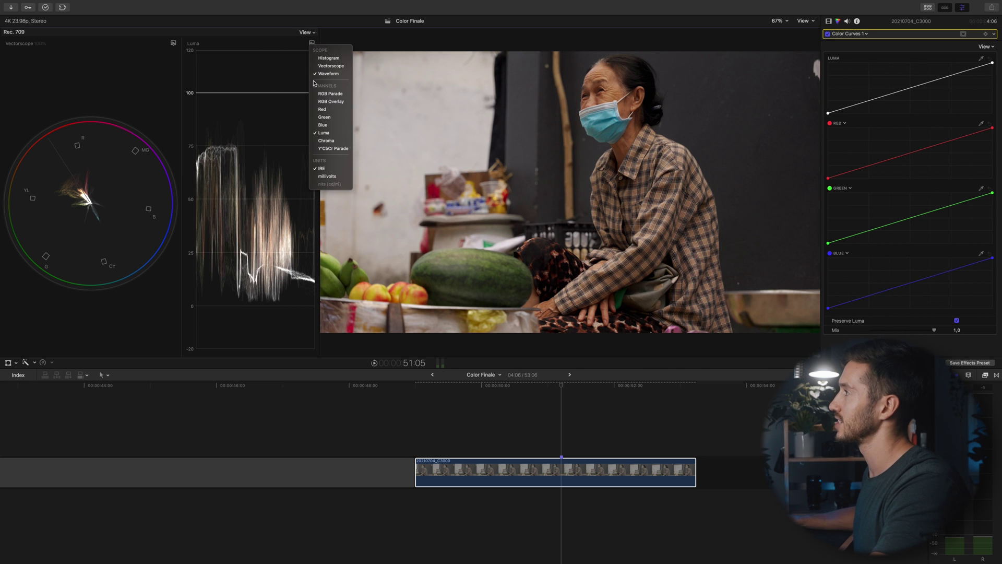
left_click(334, 102)
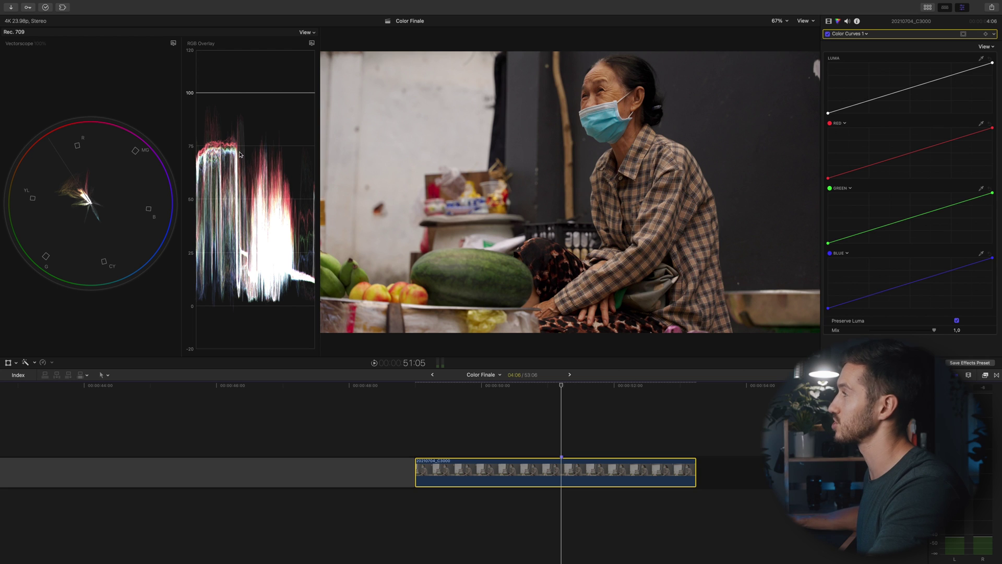
Add balancing points on the red, green and blue curves of Color Curves 1
left_click(904, 157)
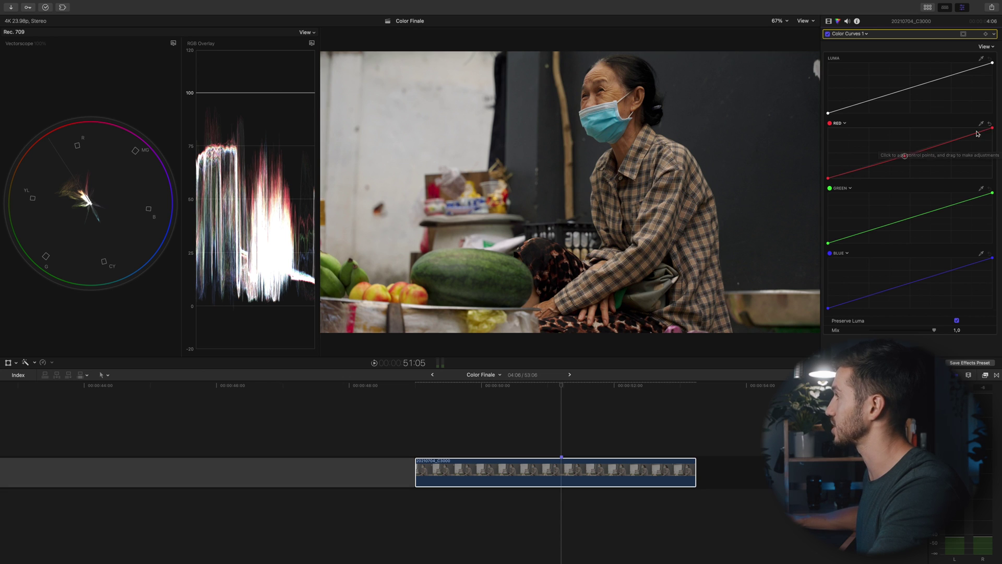
left_click(828, 34)
left_click(827, 34)
left_click(828, 35)
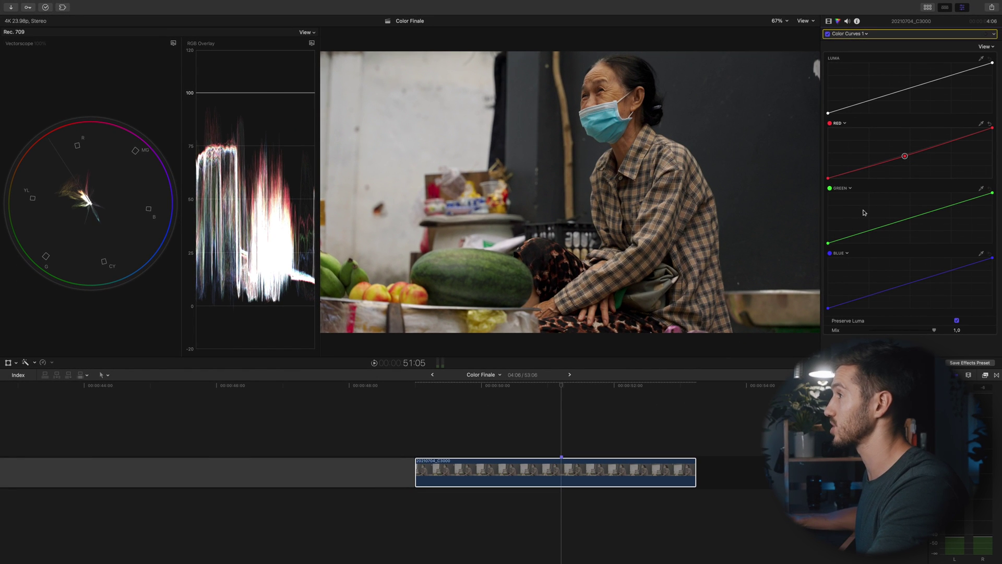
left_click(900, 221)
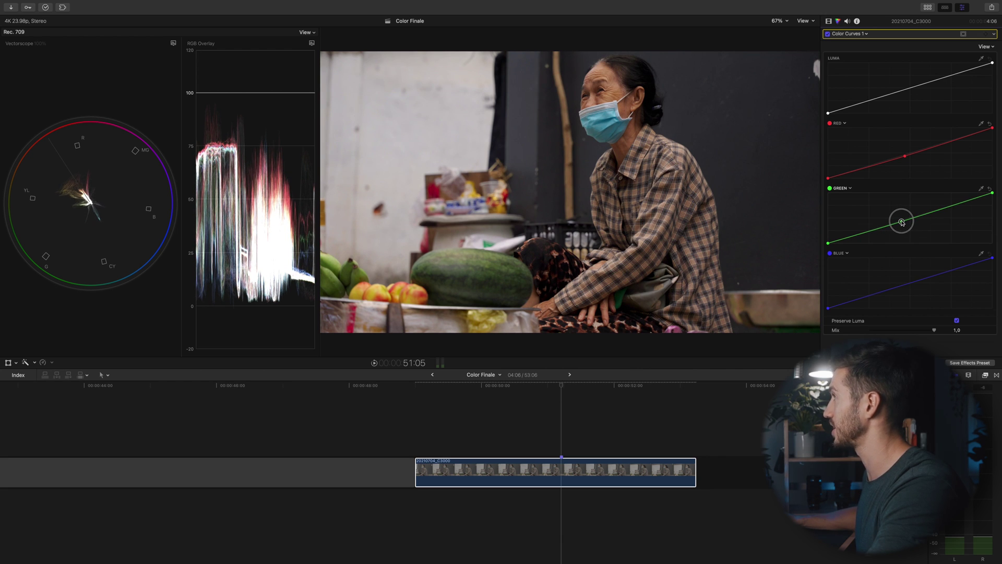
left_click(870, 295)
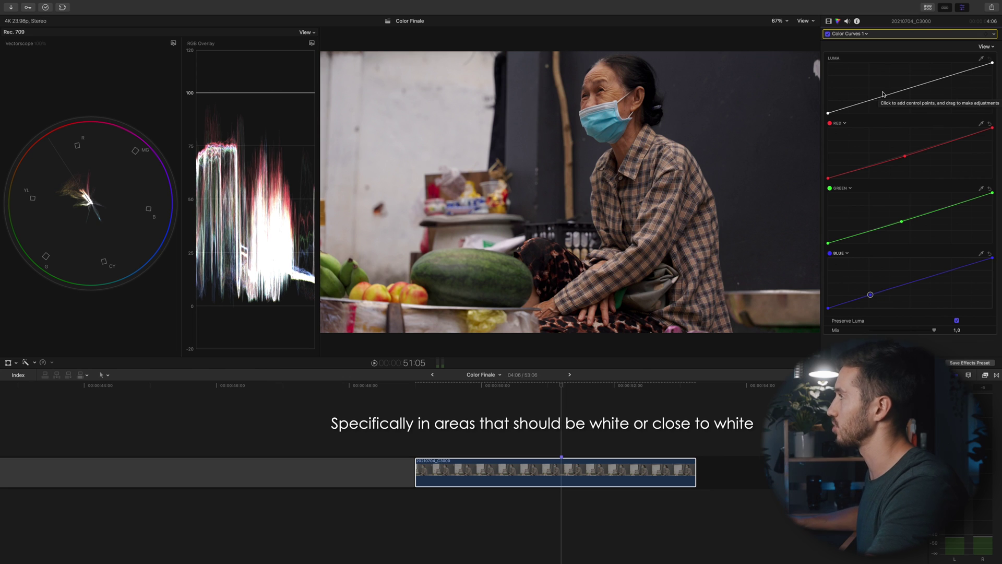
Add a highlight point and a shadow point on the Color Curves 1 luma curve
left_click(828, 22)
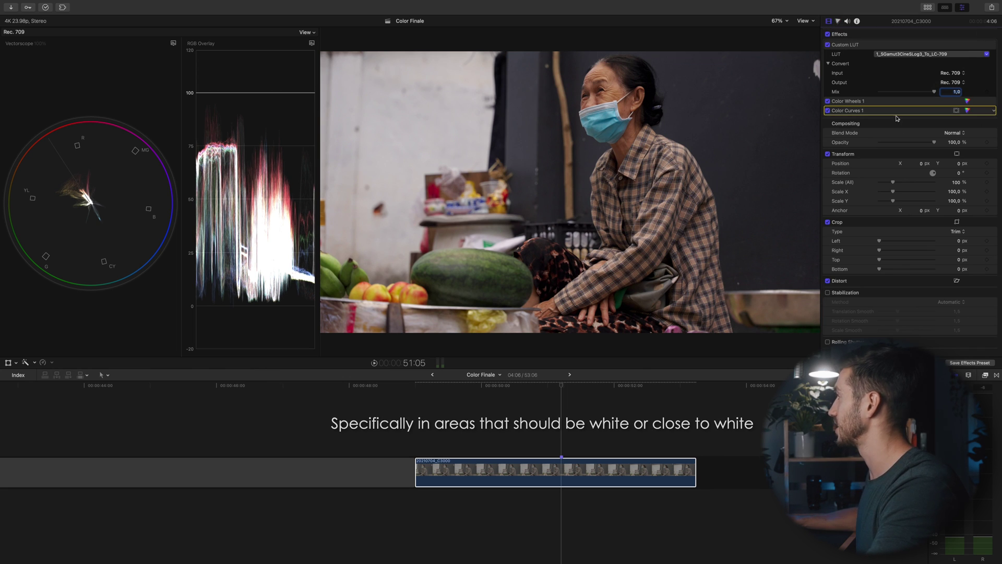
left_click(967, 110)
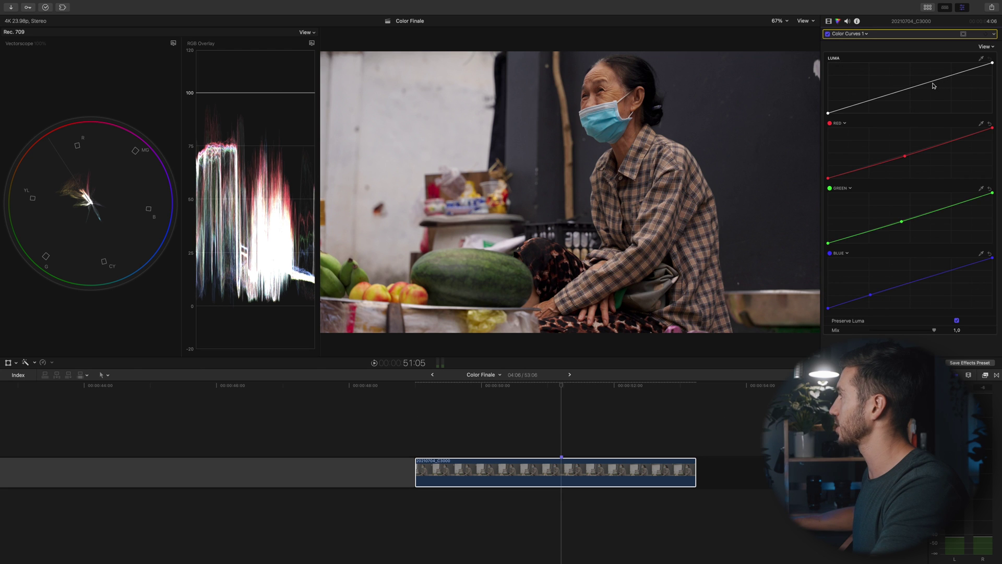
left_click_drag(931, 84, 927, 80)
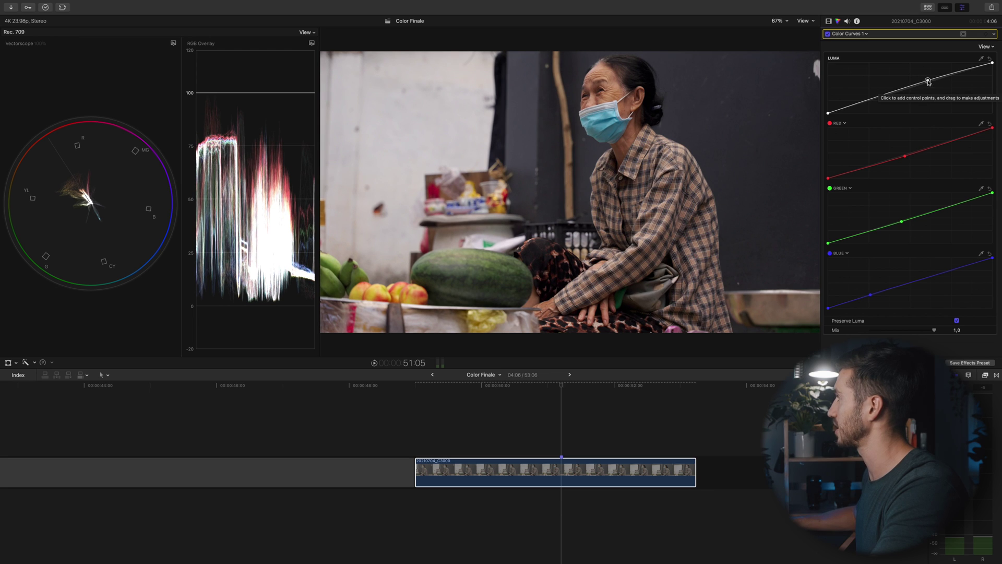
left_click(868, 102)
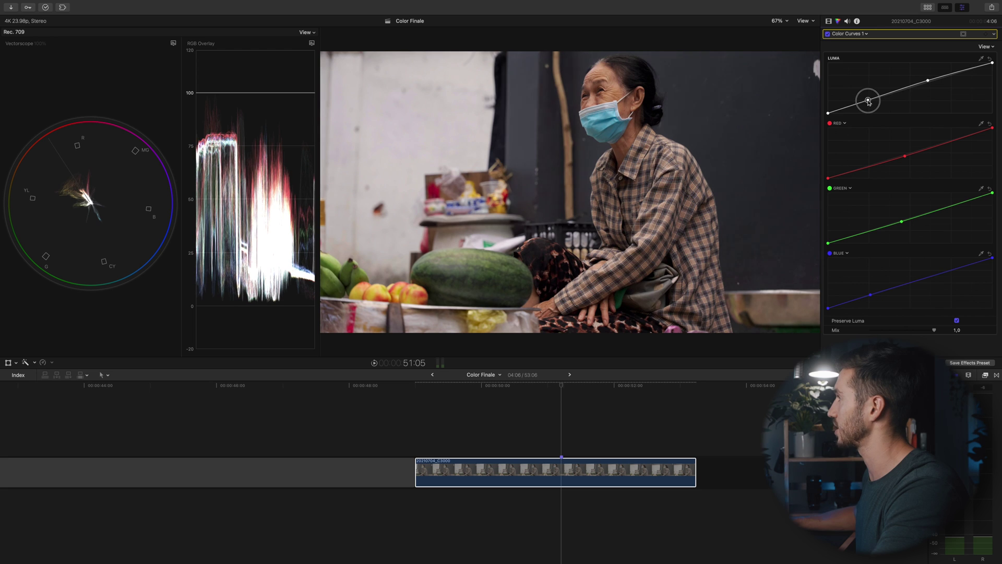
Flick Color Curves 1 off and on to compare the added contrast
left_click(827, 34)
left_click(827, 34)
left_click(827, 34)
left_click(827, 35)
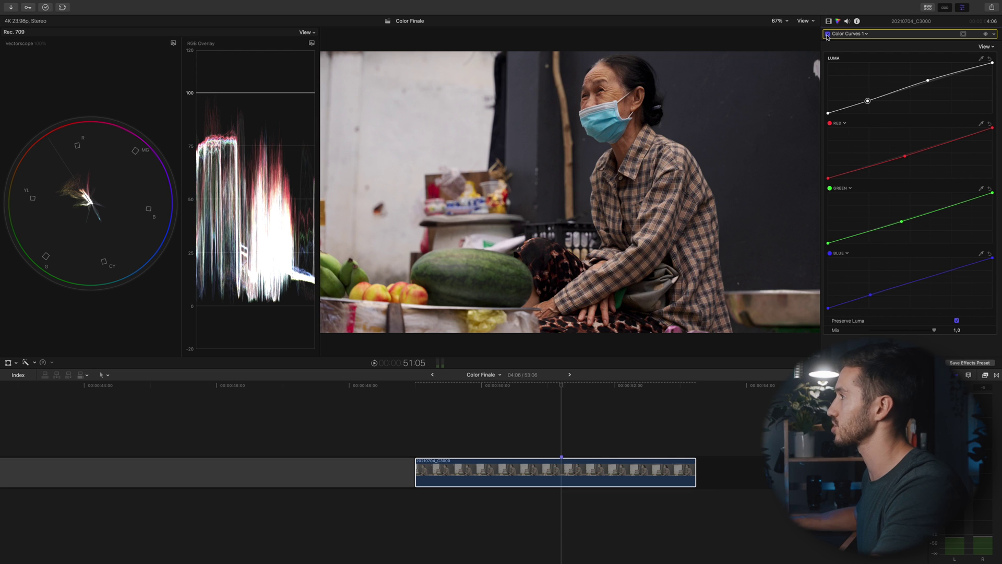
left_click(827, 34)
left_click(827, 34)
left_click(827, 34)
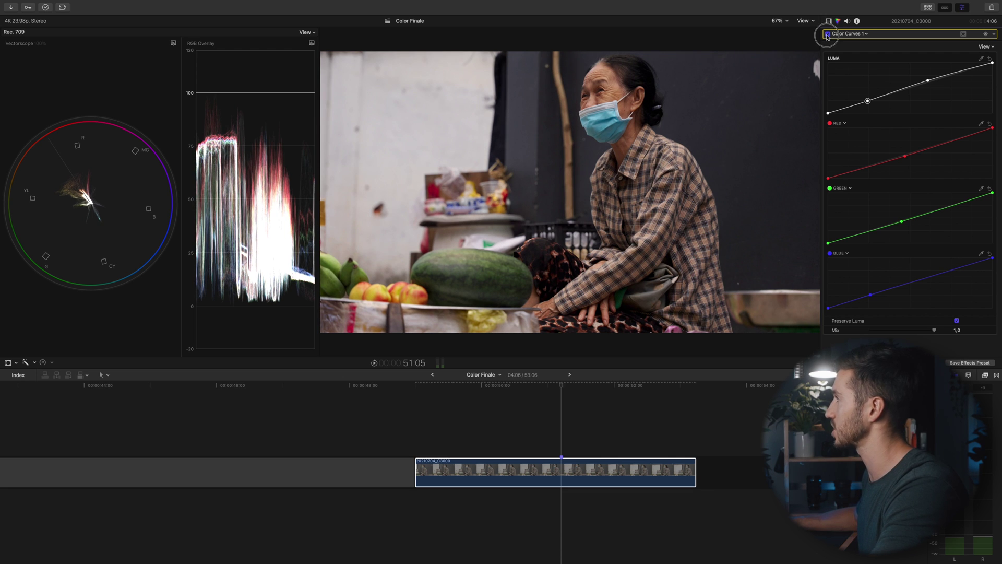
left_click(827, 35)
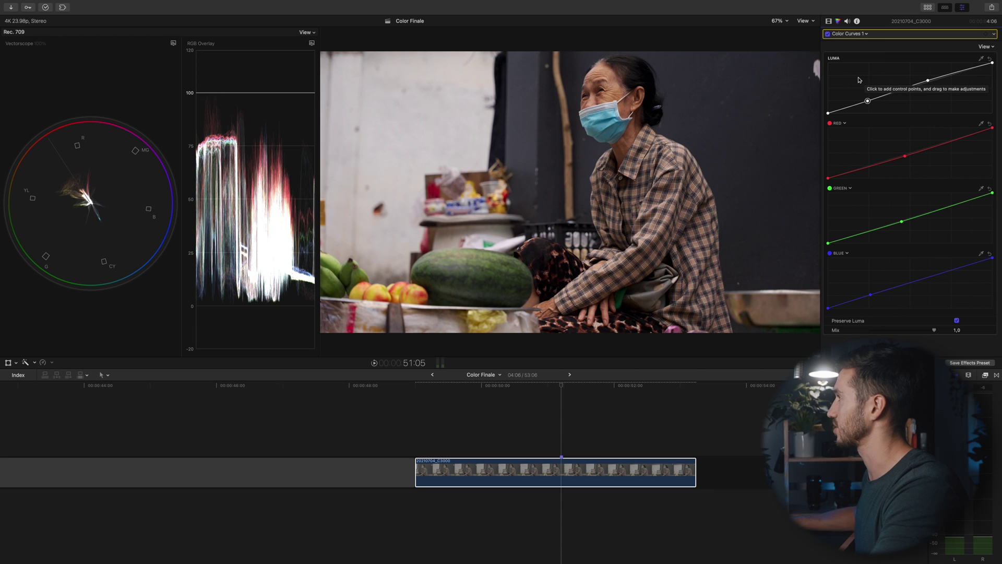
View the ungraded clip, then re-enable Custom LUT, Color Wheels 1 and Color Curves 1
left_click(828, 21)
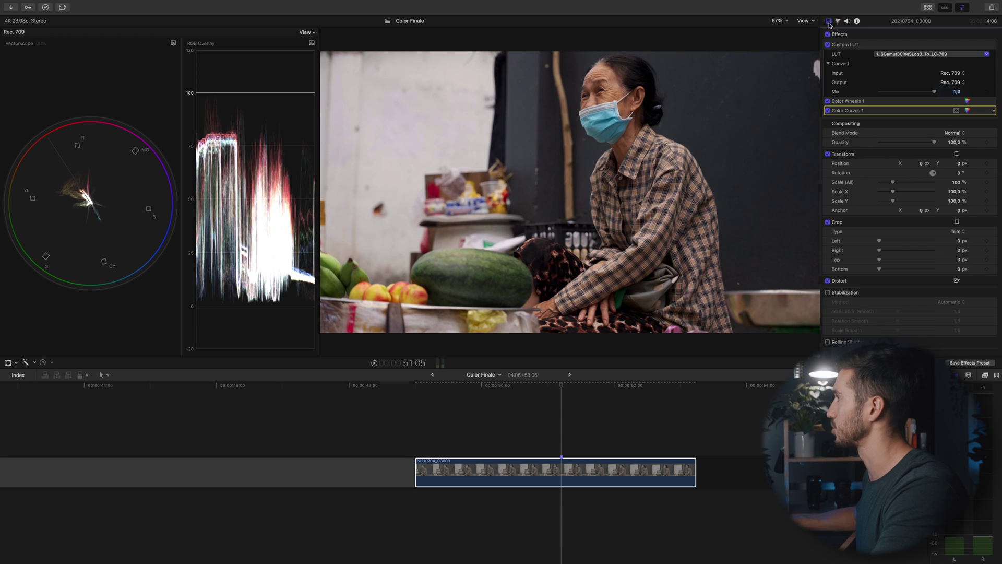
left_click(838, 22)
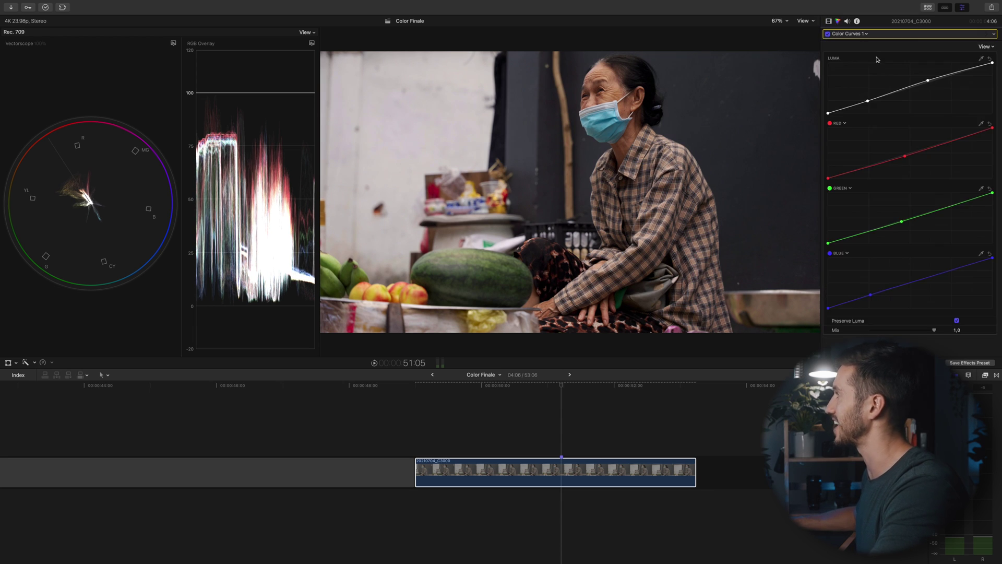
left_click(828, 21)
left_click(828, 46)
left_click(828, 45)
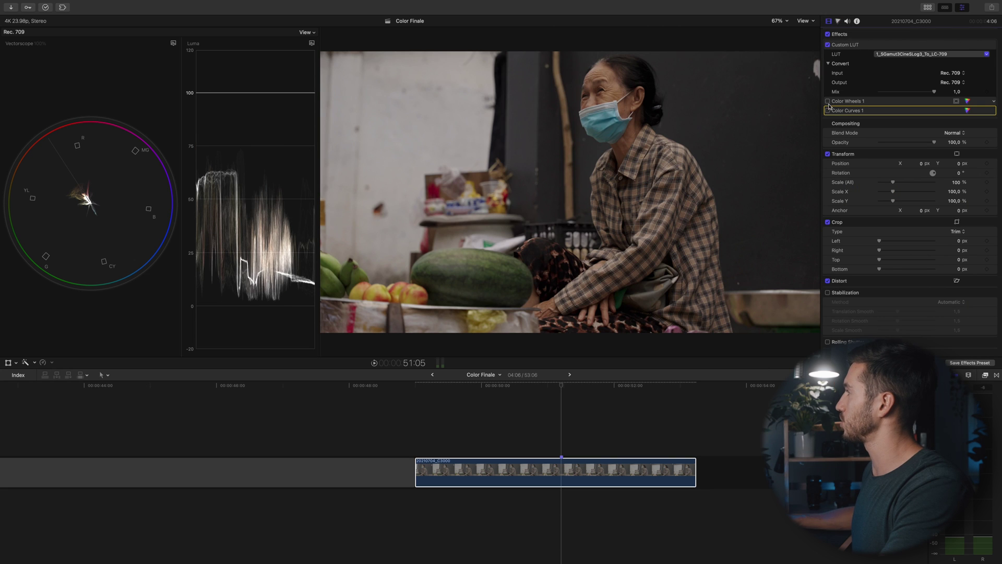
left_click(828, 101)
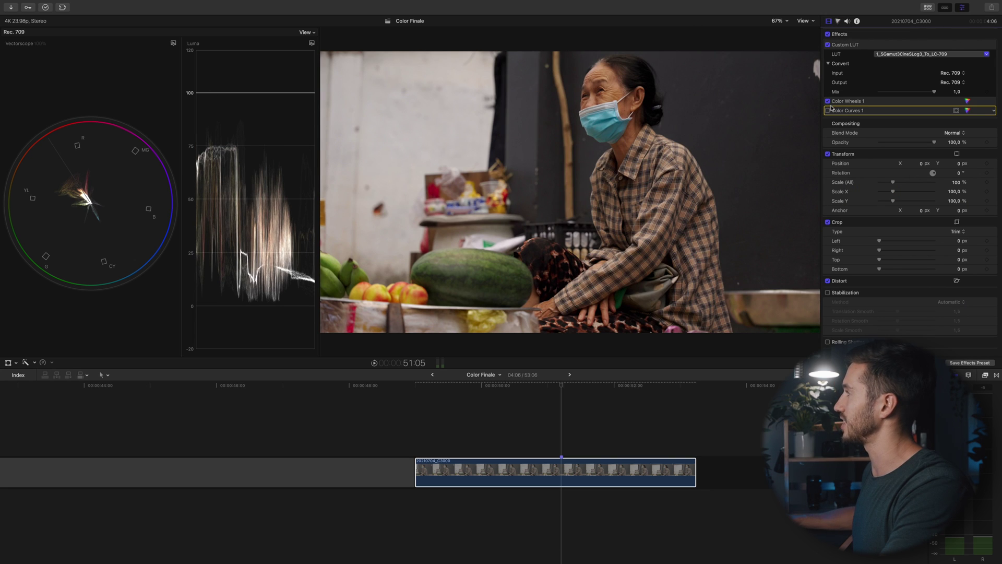
left_click(827, 110)
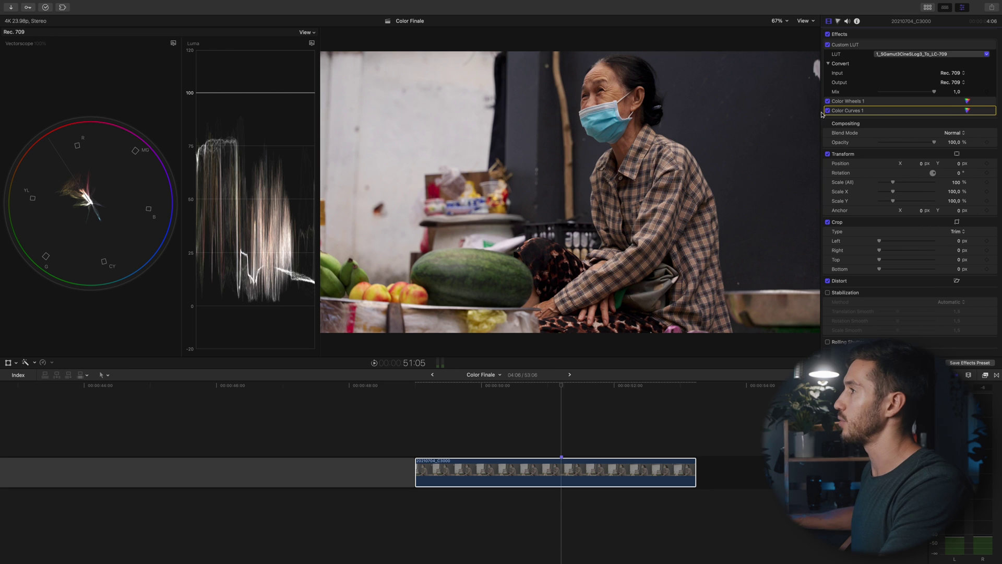
left_click(838, 22)
left_click(855, 35)
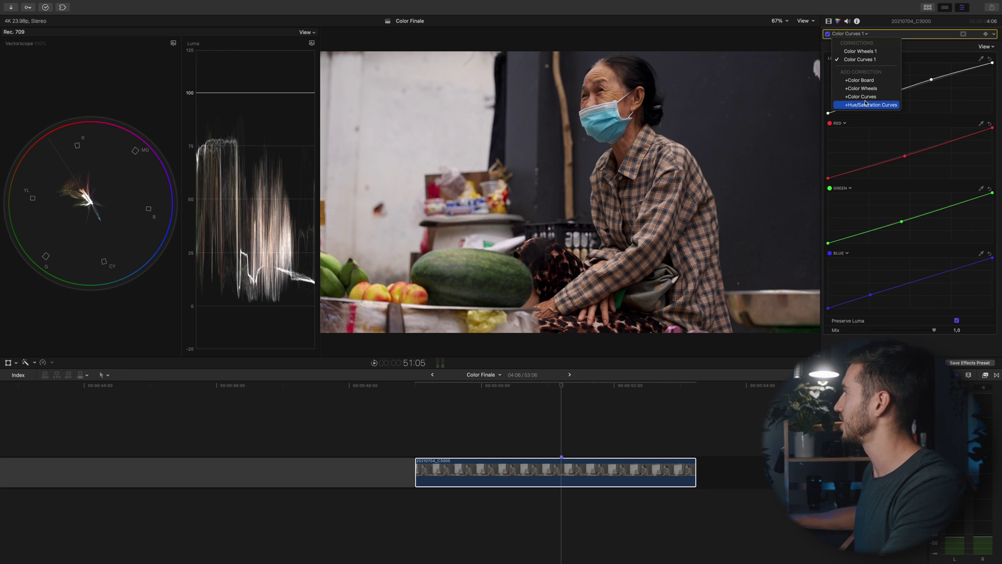
Add Color Curves 2, lifting blue in the shadows and lowering it in the highlights
left_click(861, 97)
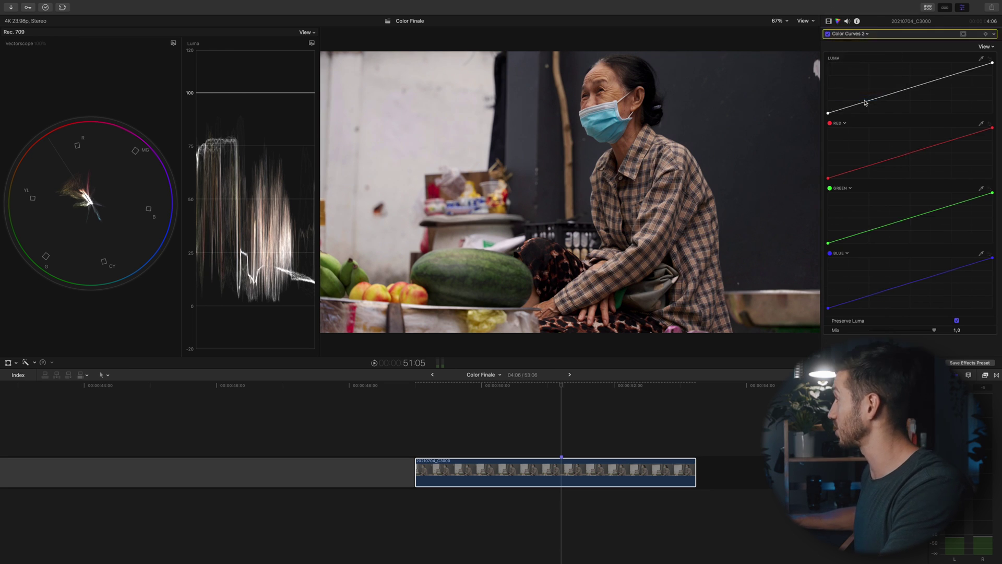
left_click(829, 309)
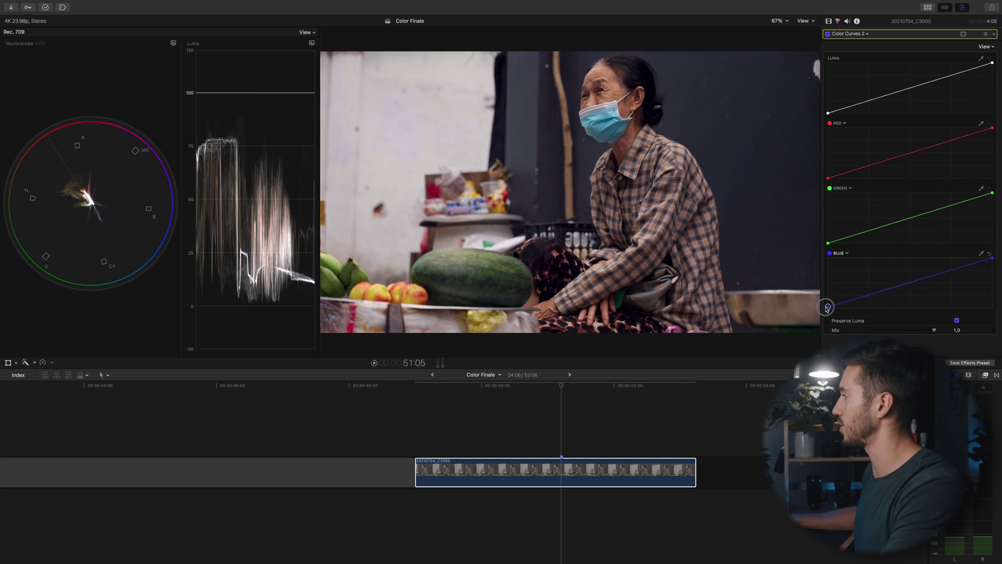
left_click_drag(828, 309, 827, 308)
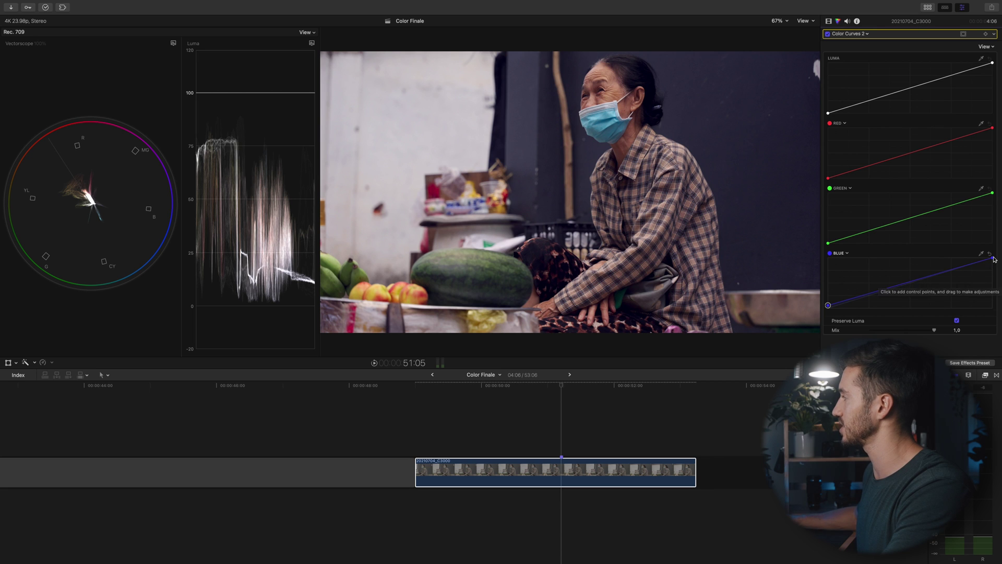
left_click_drag(992, 258, 995, 261)
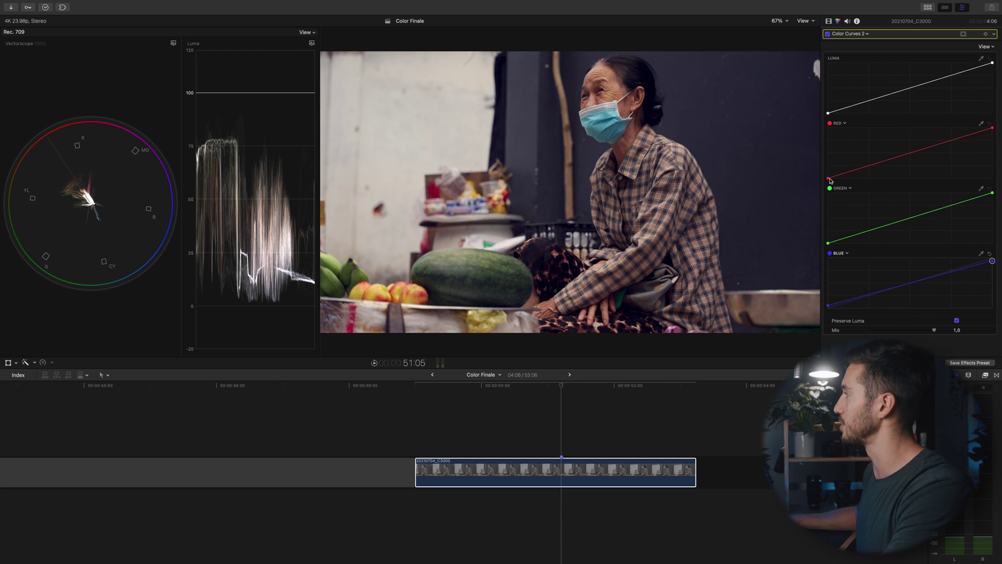
Adjust the red black point, raise red highlights, and add green and luma curve points
left_click_drag(829, 180, 832, 184)
left_click_drag(991, 128, 985, 127)
left_click_drag(905, 222, 904, 223)
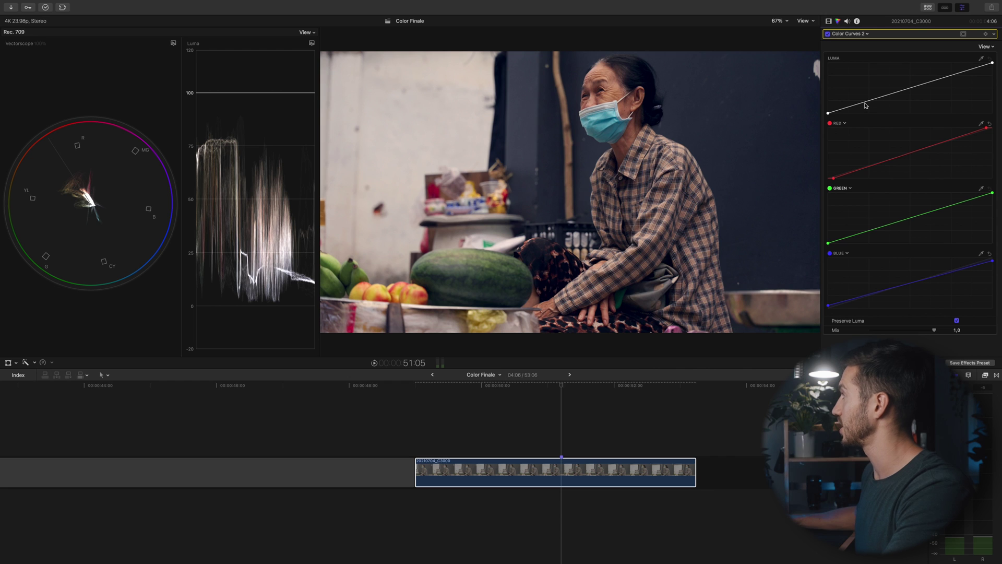
left_click_drag(863, 103, 865, 106)
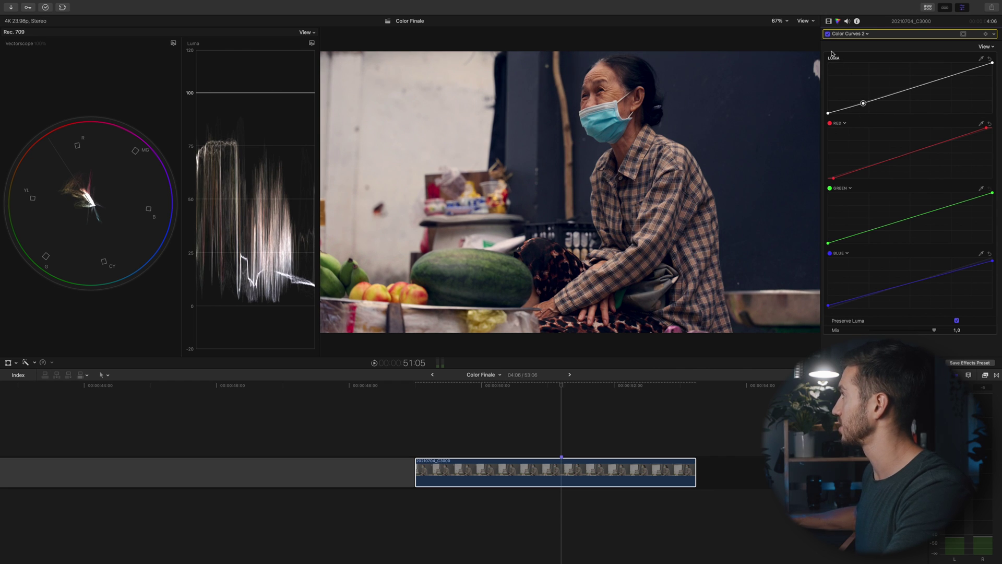
Toggle Color Curves 2 to compare, then add a Hue/Saturation Curves correction
left_click(828, 34)
left_click(828, 34)
left_click(828, 34)
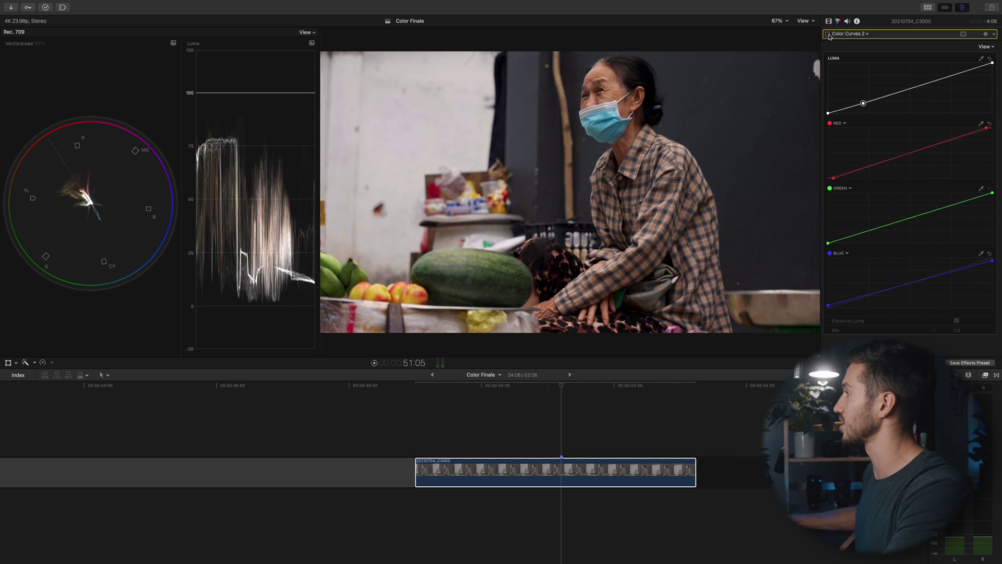
left_click(829, 34)
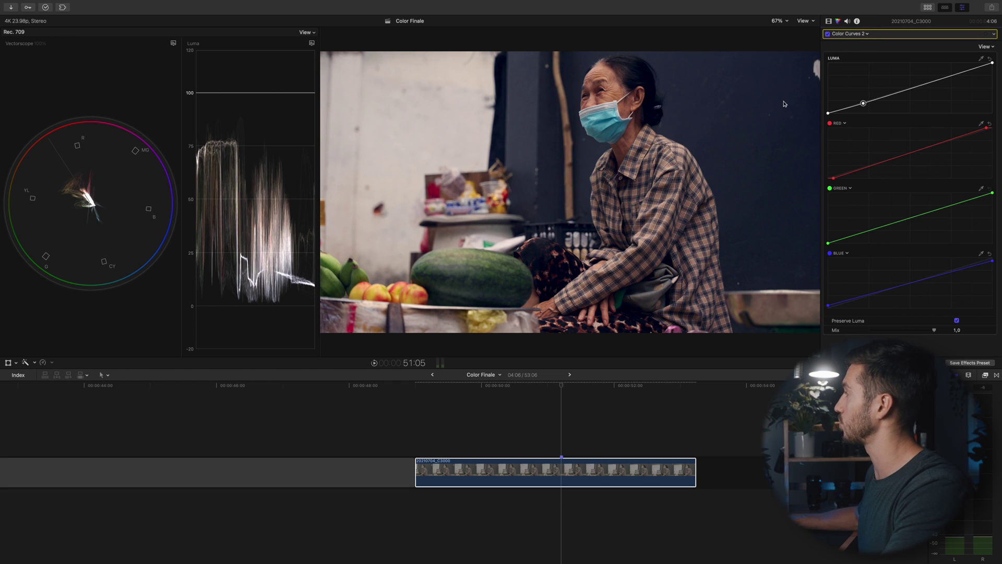
left_click(862, 36)
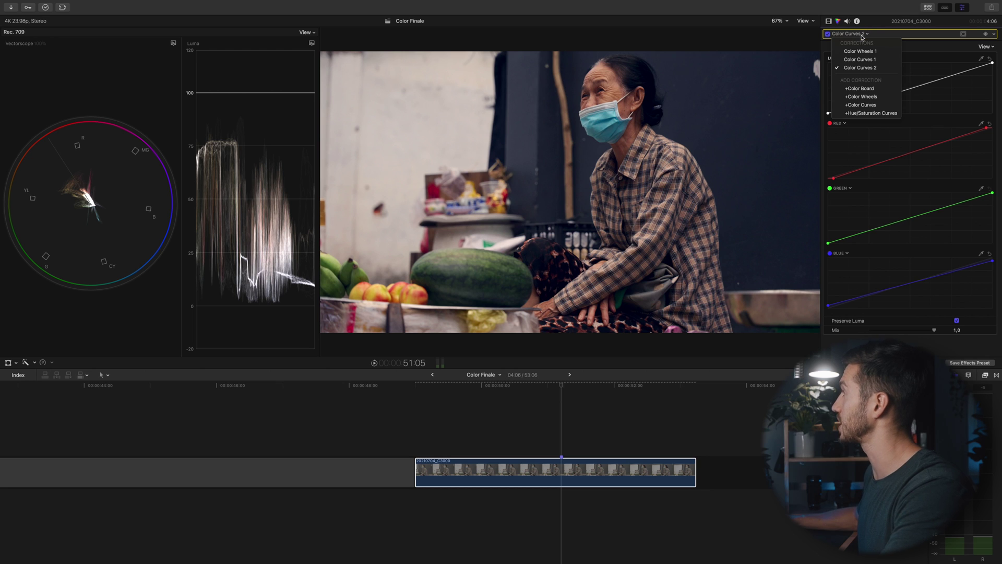
left_click(870, 113)
Sample the woman's hair for LUMA vs SAT and pull the curve's dark end down with a roll-off point
scroll(917, 195, "down", 5)
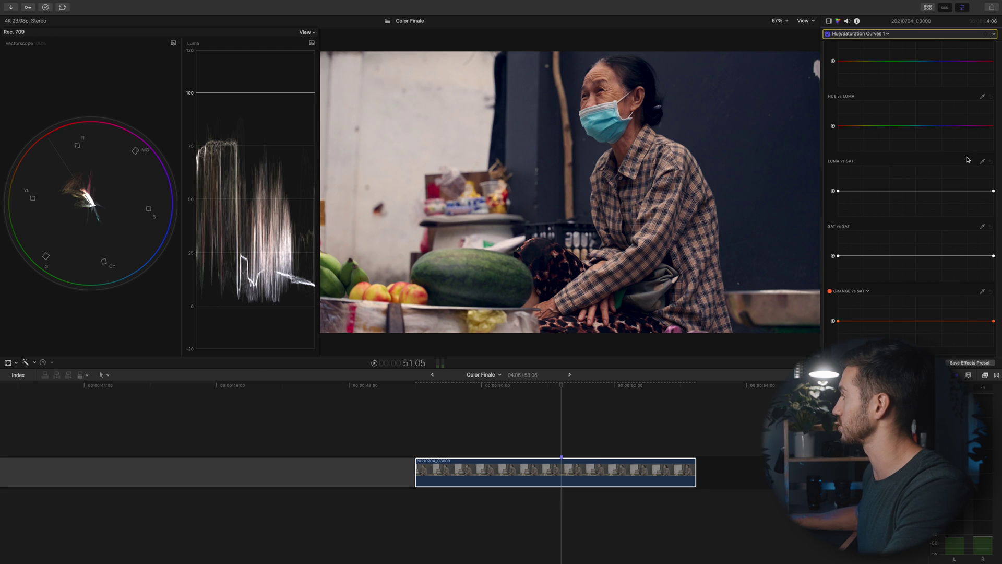
left_click(982, 162)
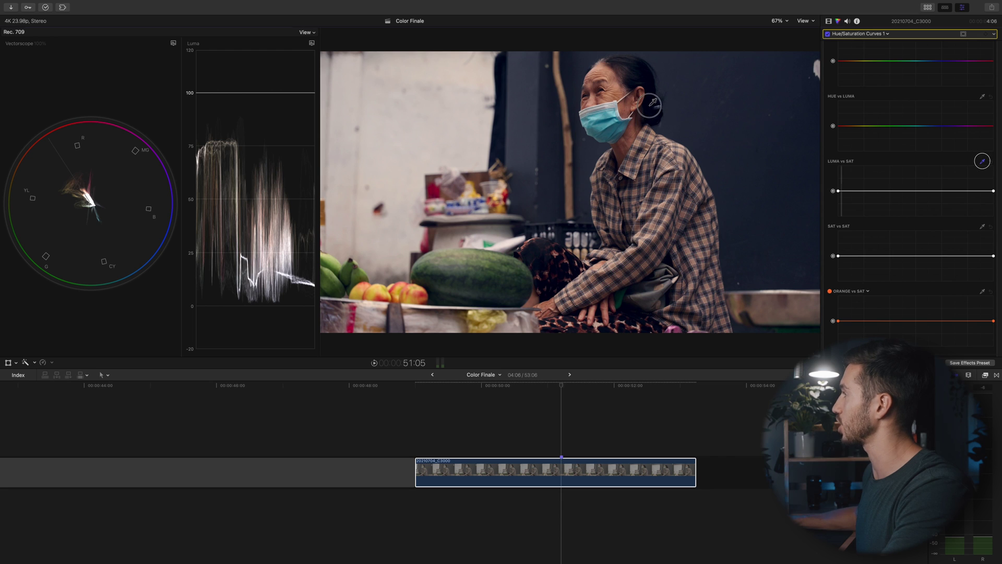
left_click(652, 104)
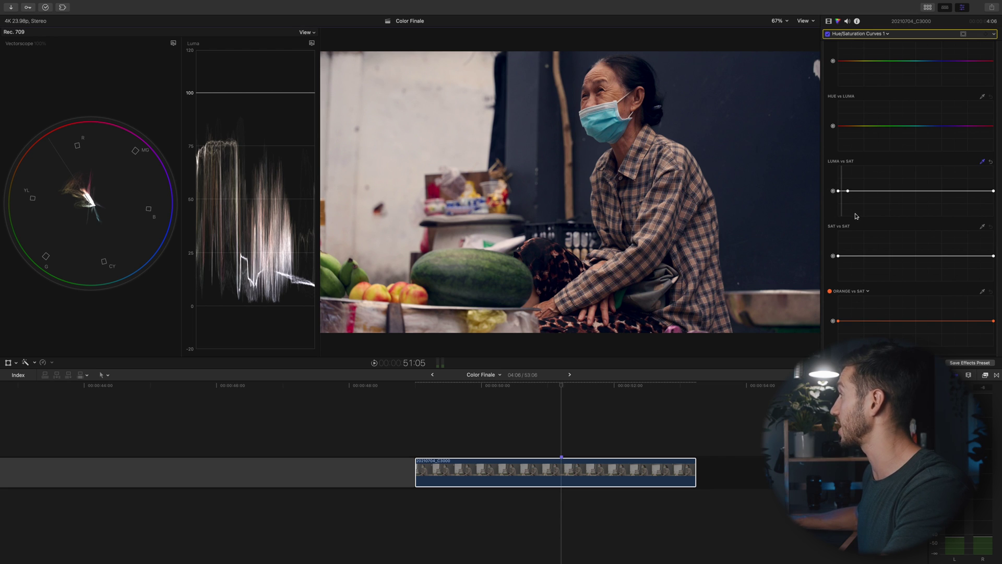
left_click_drag(837, 191, 838, 215)
left_click(856, 190)
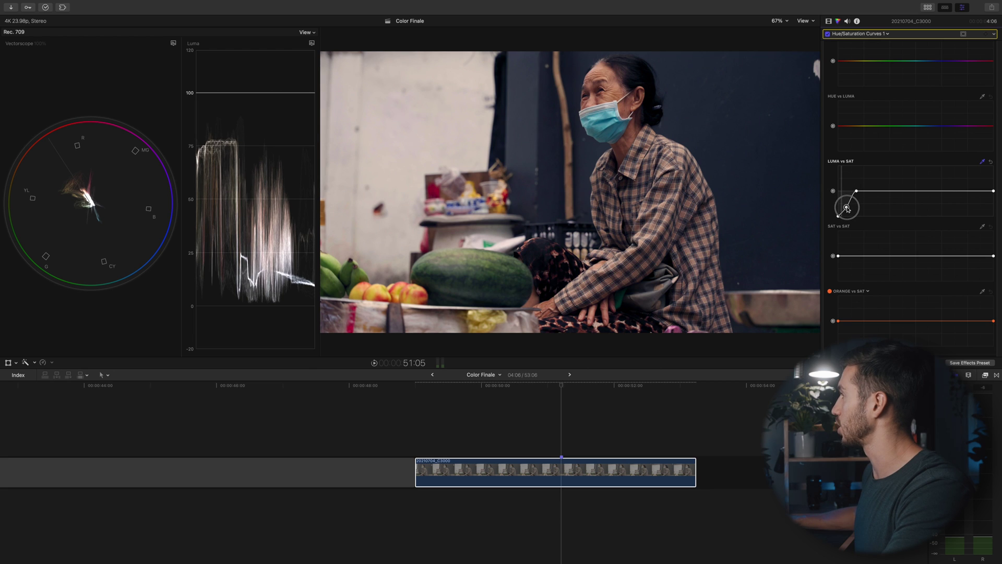
left_click(845, 213)
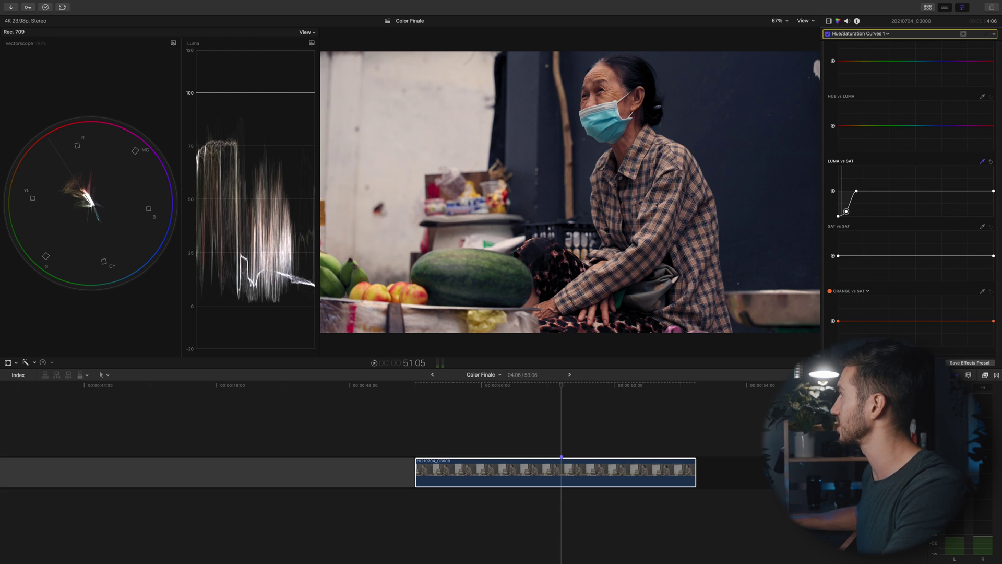
Turn on Range Check All, then drop the LUMA vs SAT bright end with a midtone hold point
left_click(805, 21)
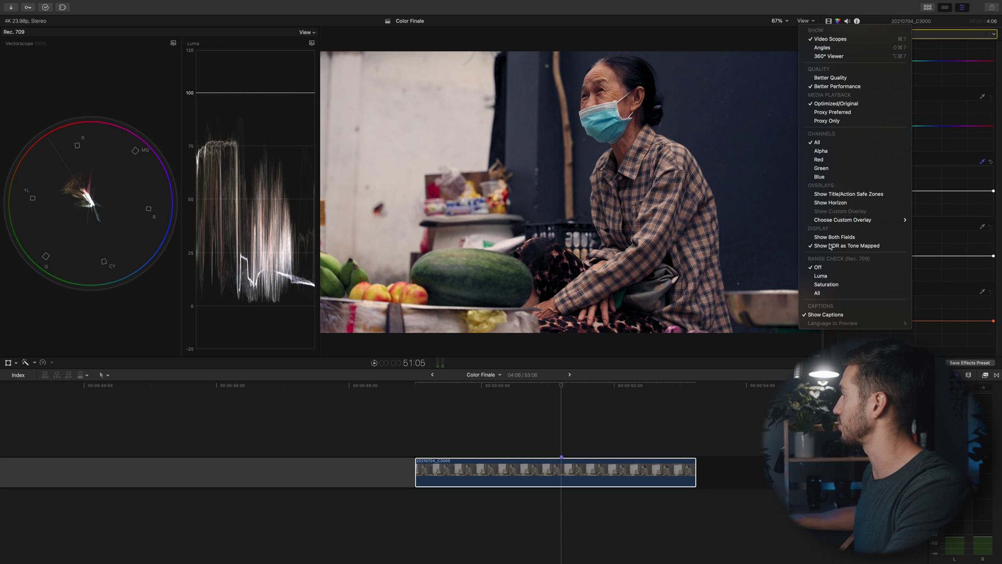
left_click(823, 295)
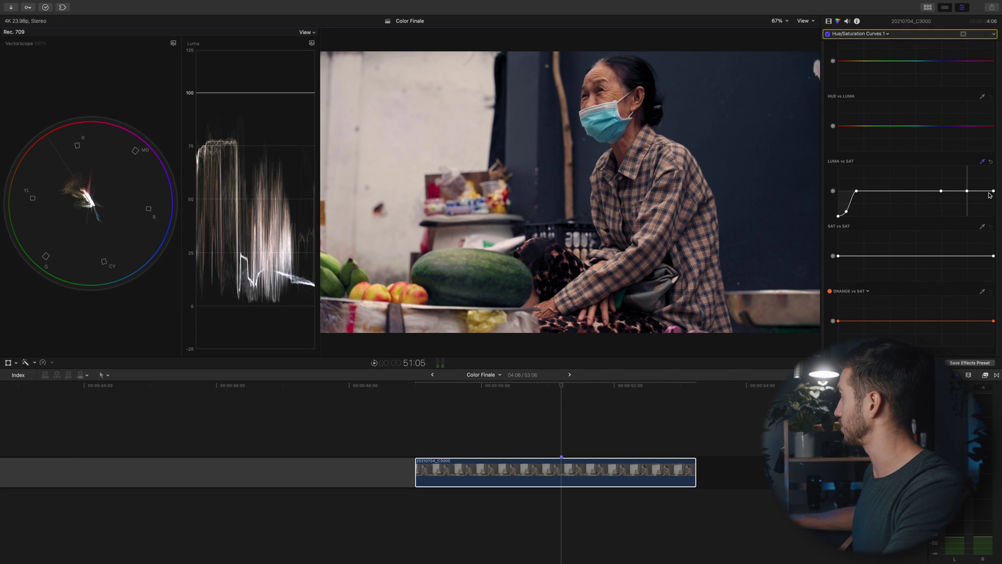
left_click_drag(992, 191, 993, 215)
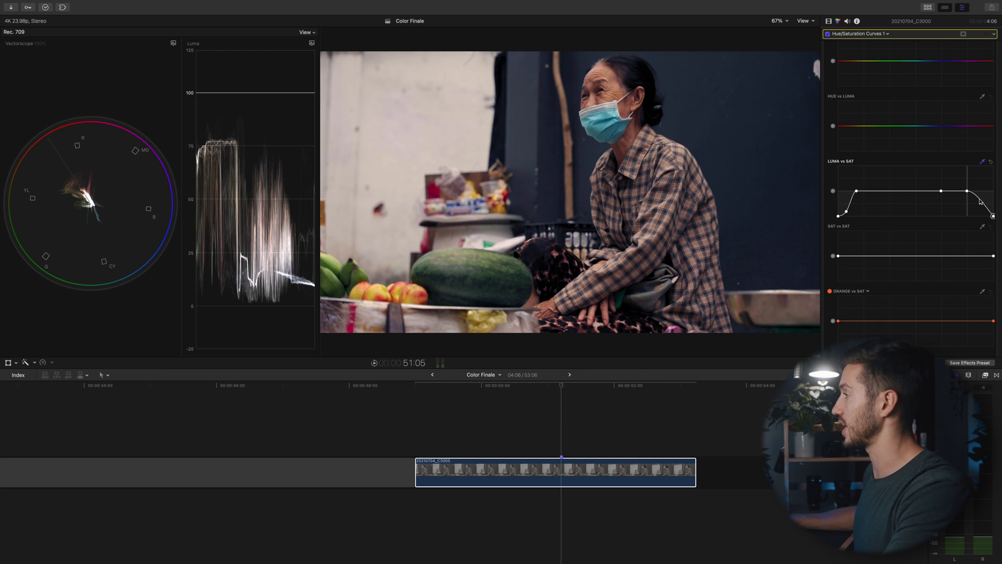
left_click(959, 191)
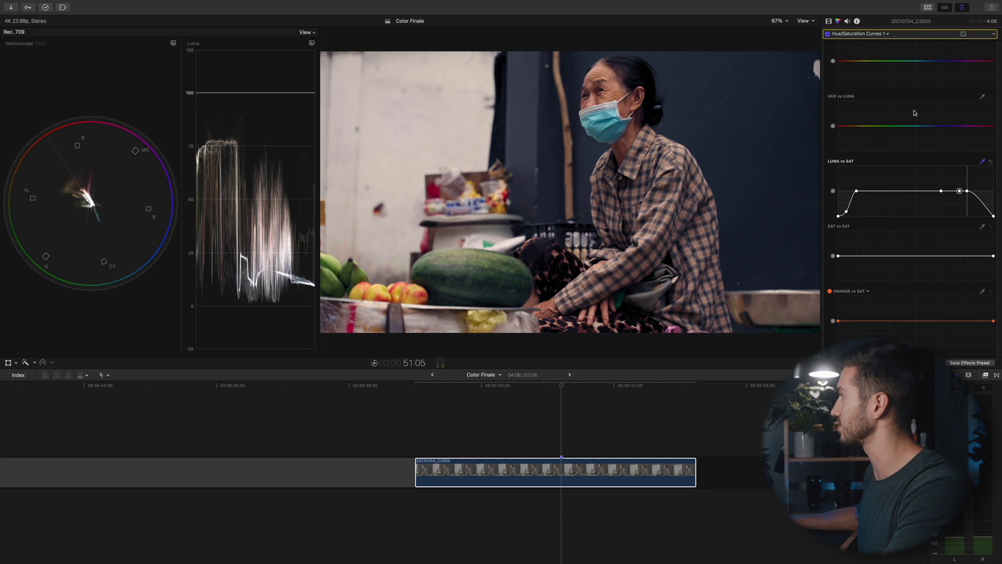
scroll(855, 72, "up", 4)
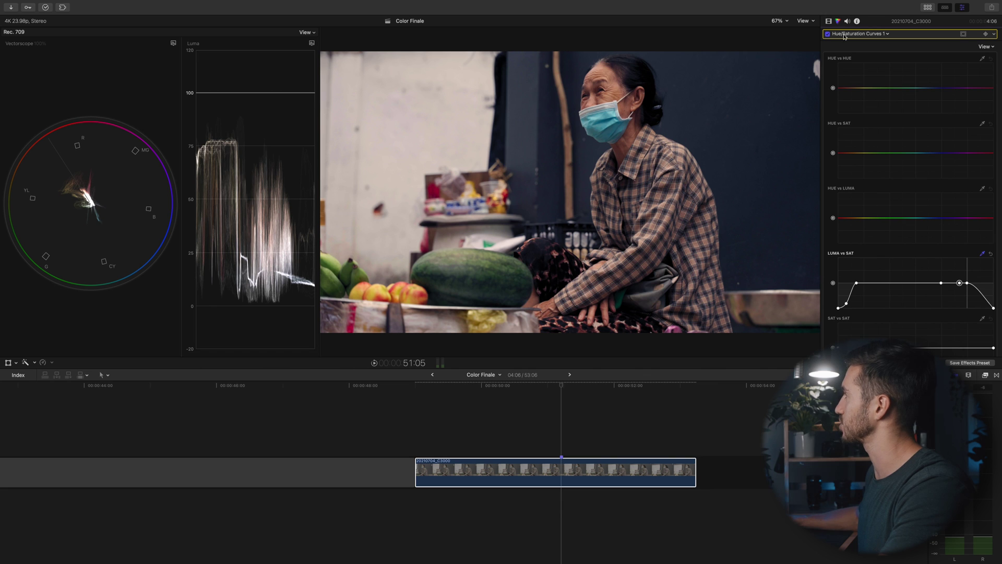
Show the clip's effect list, compare all effects off and on, then disable the four colour corrections
left_click(828, 22)
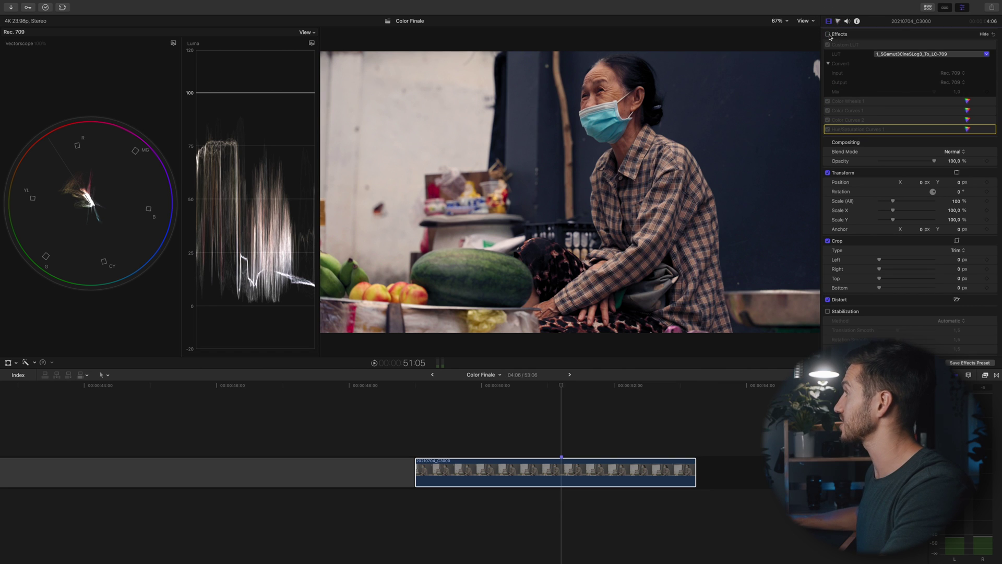
left_click(828, 34)
left_click(828, 35)
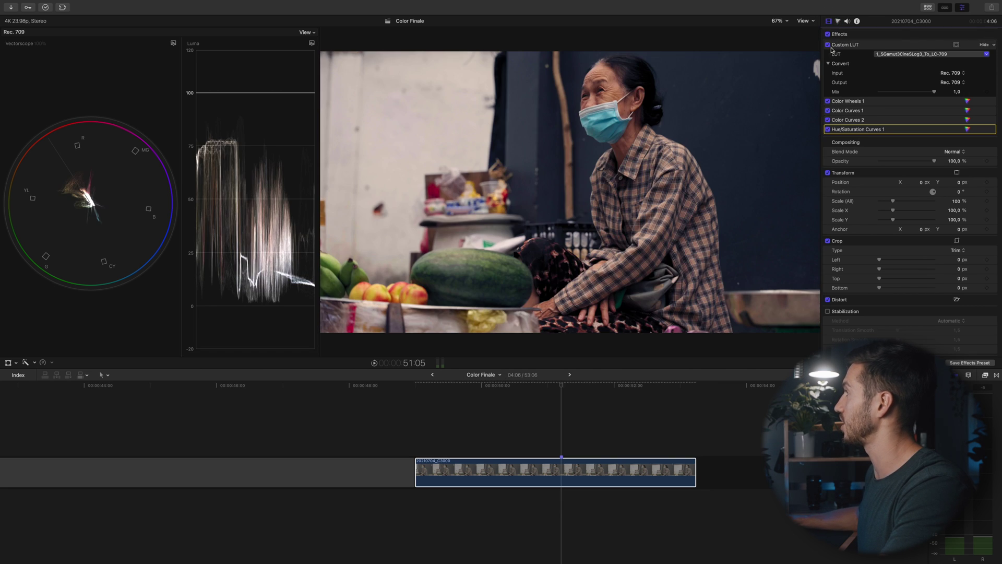
left_click(827, 129)
left_click(827, 119)
left_click(827, 110)
left_click(827, 101)
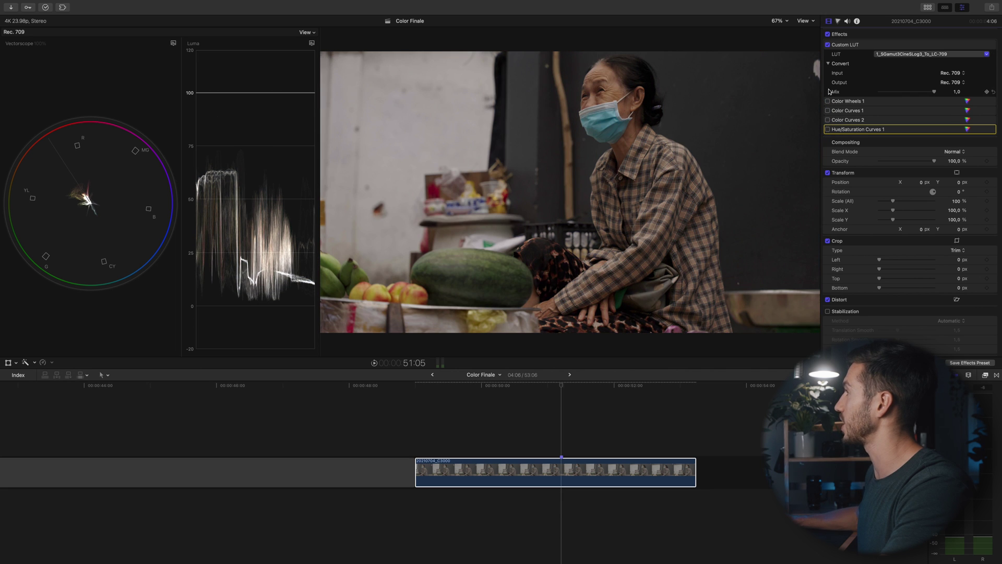
Compare Custom LUT off and on, then re-enable Color Wheels 1, Color Curves 1, Color Curves 2 and Hue/Saturation Curves 1
left_click(827, 45)
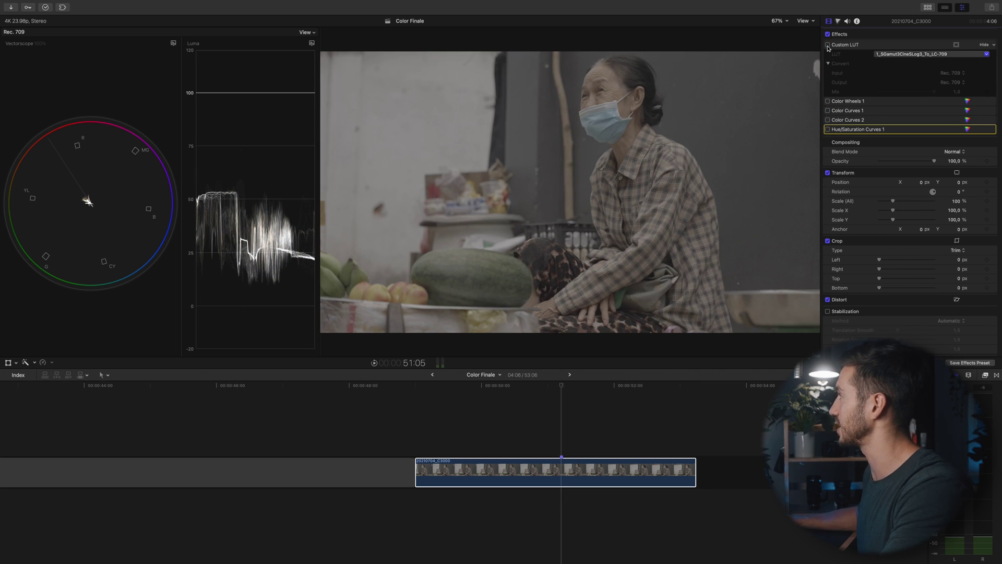
left_click(827, 45)
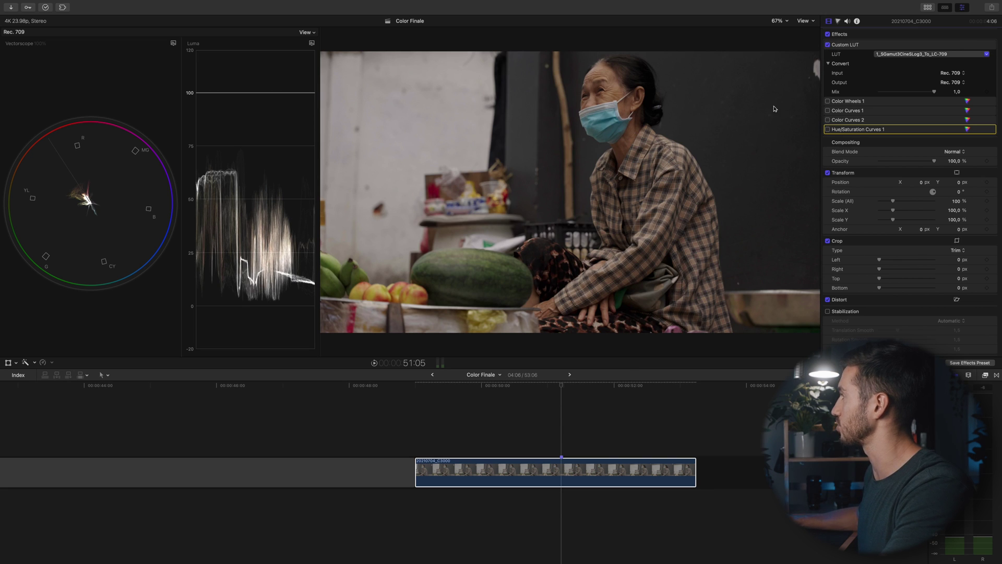
left_click(828, 101)
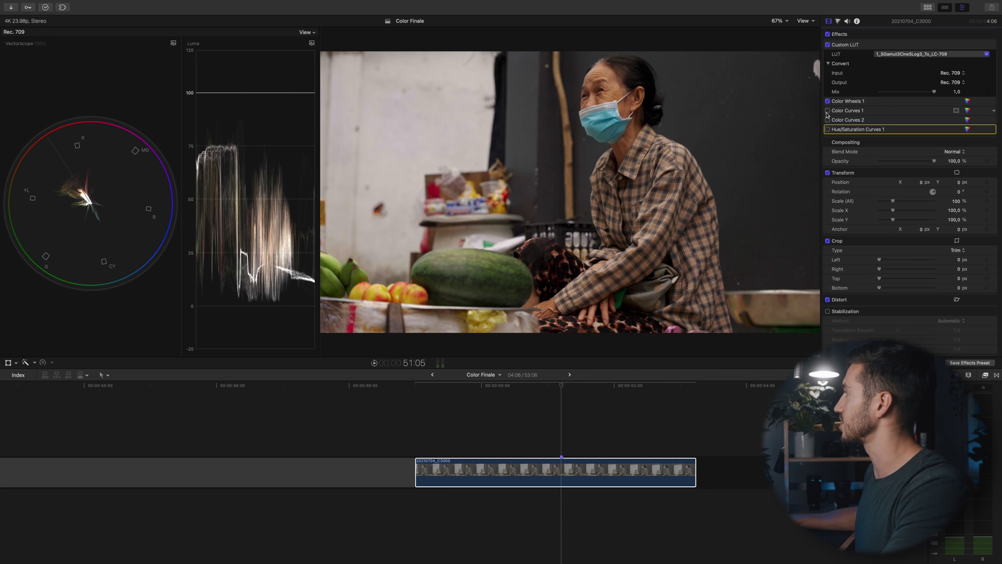
left_click(827, 110)
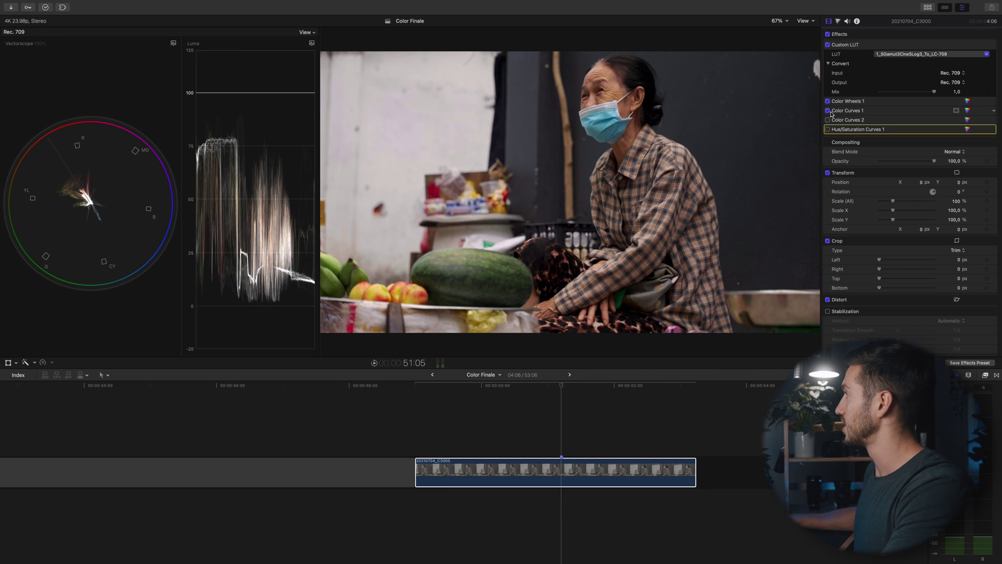
left_click(828, 120)
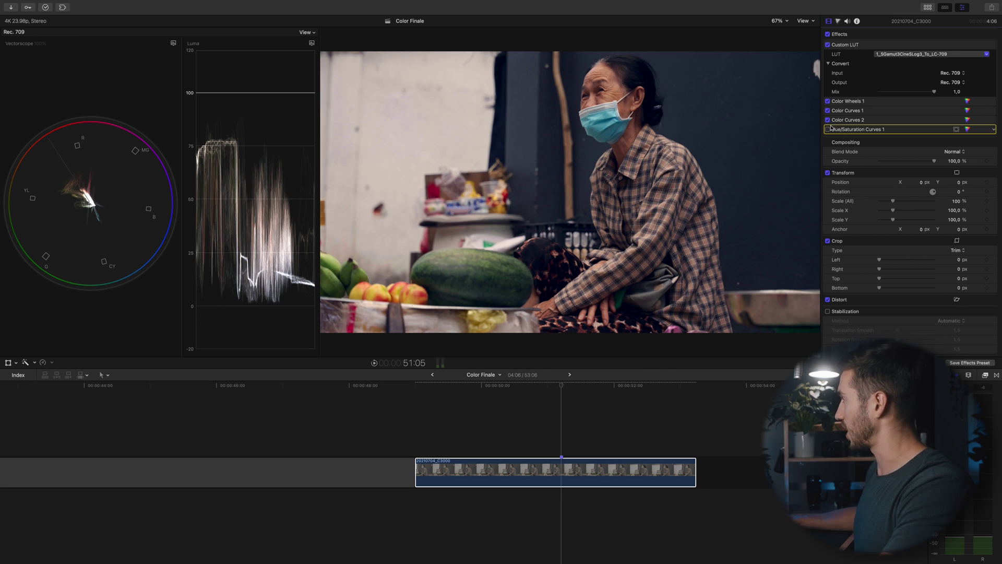
left_click(828, 130)
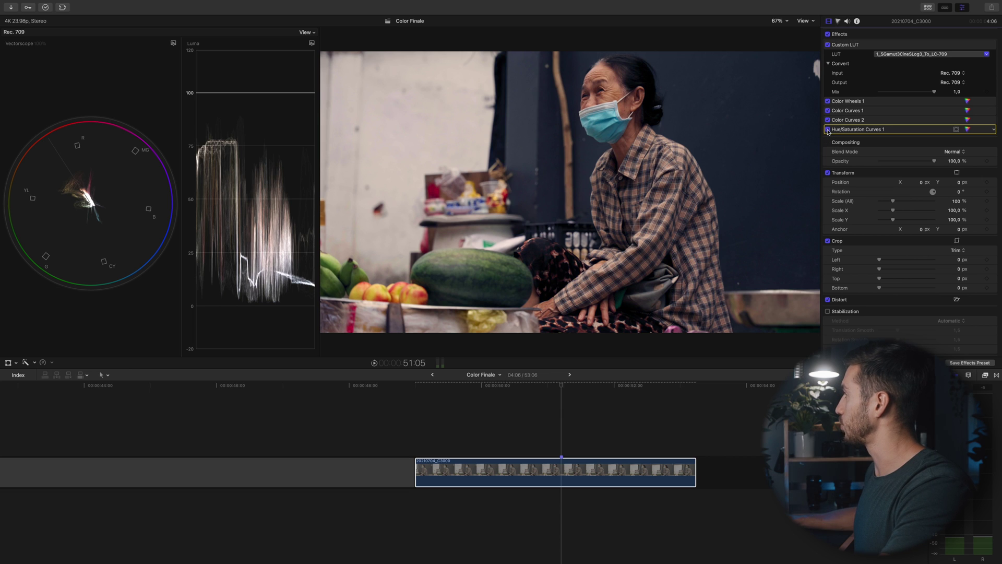
left_click(827, 129)
left_click(827, 129)
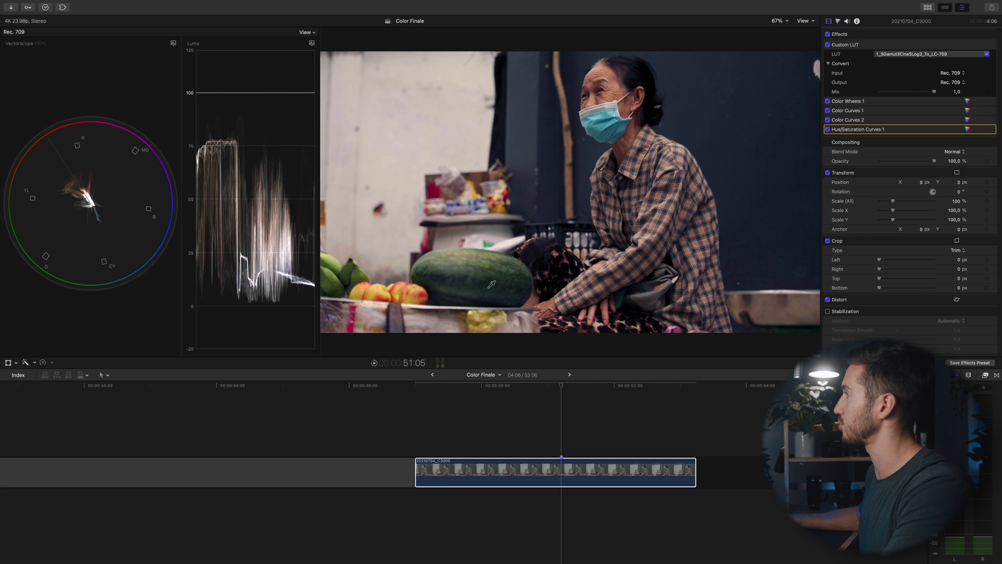
left_click(460, 290)
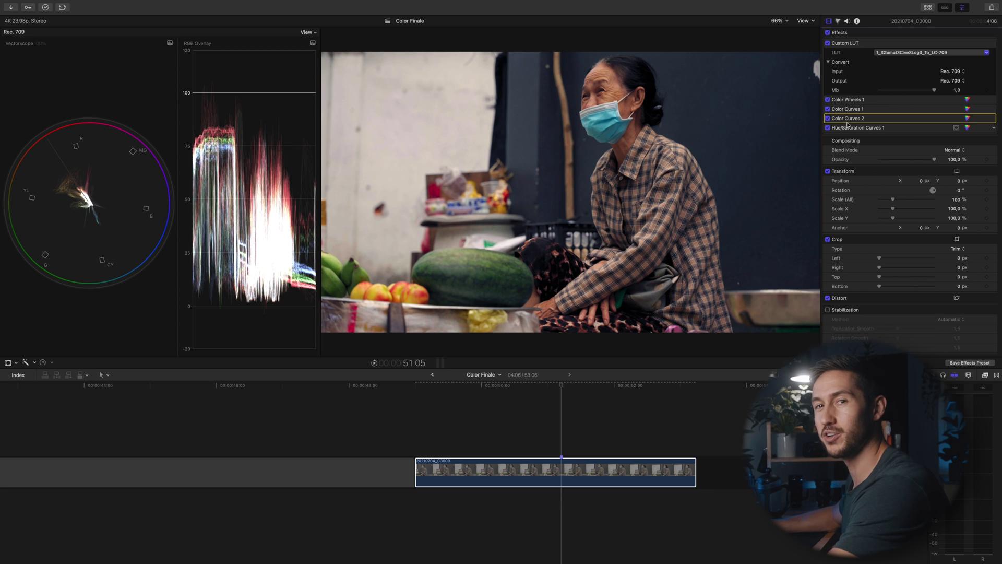
Show the Color Curves 2 settings and open the list of corrections to add
left_click(838, 22)
left_click(858, 34)
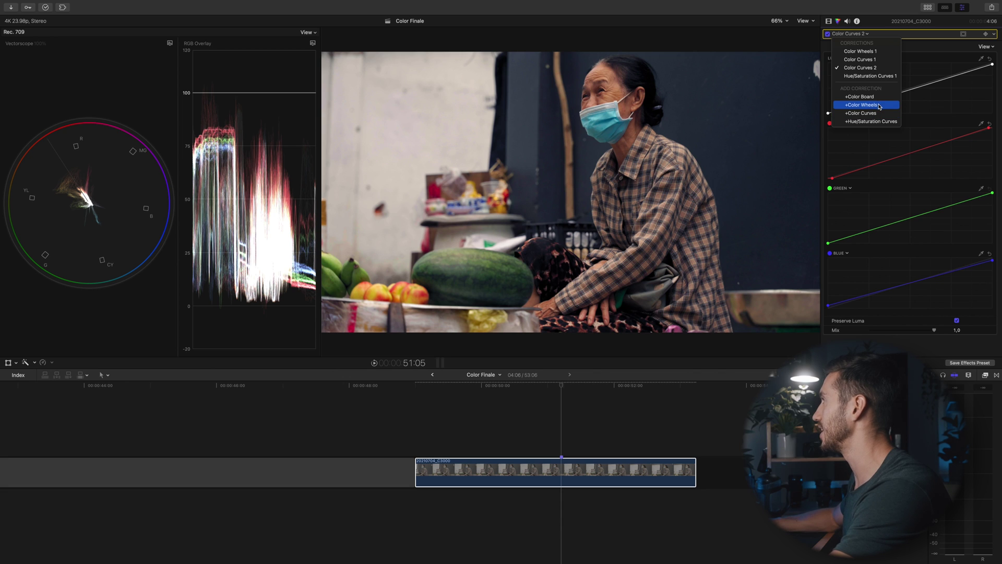
Add a Color Board correction with a shape mask
left_click(860, 97)
left_click(963, 34)
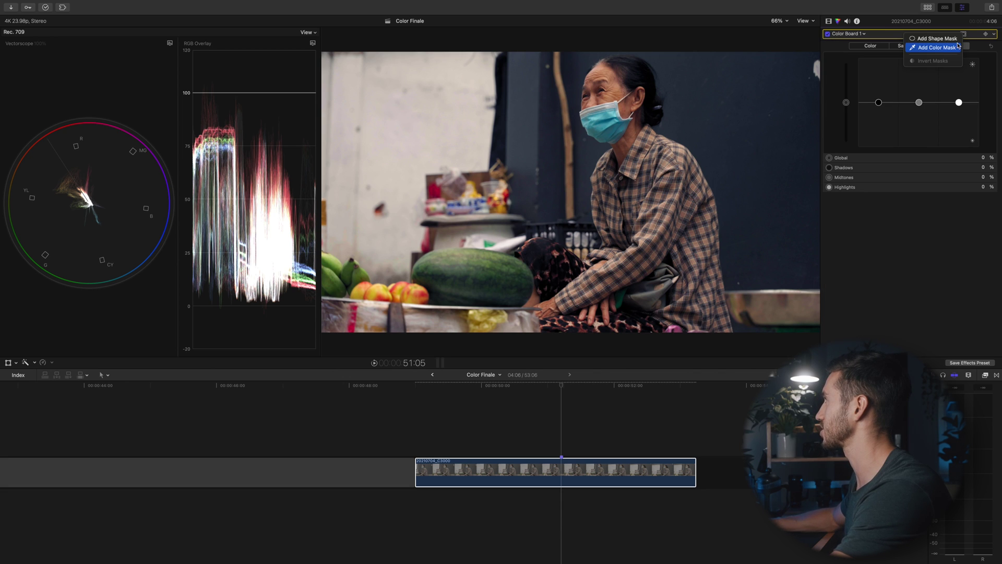
left_click(958, 39)
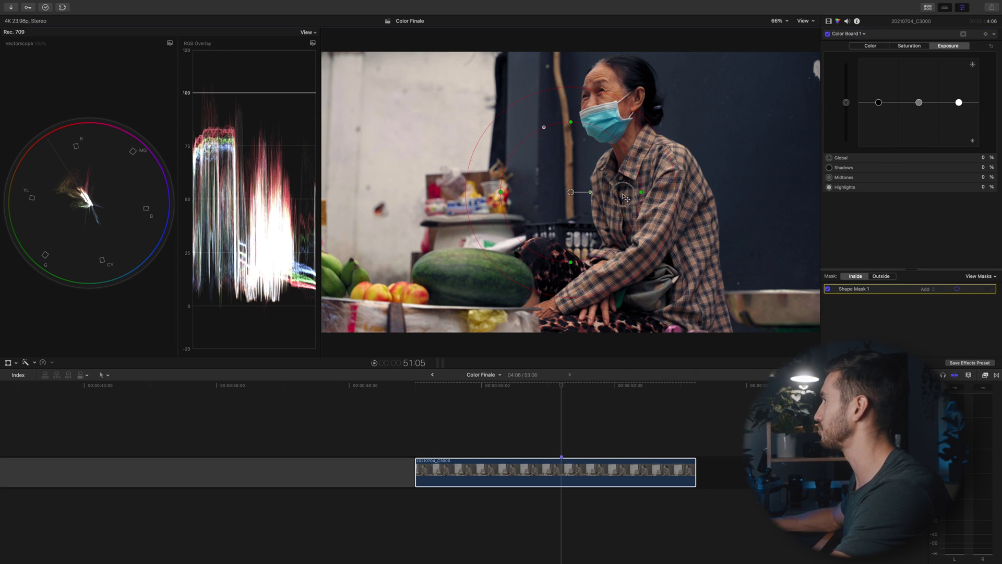
Shape the oval mask and widen its soft edge to cover the woman from forehead to torso
left_click_drag(625, 198, 606, 197)
left_click_drag(566, 247, 571, 278)
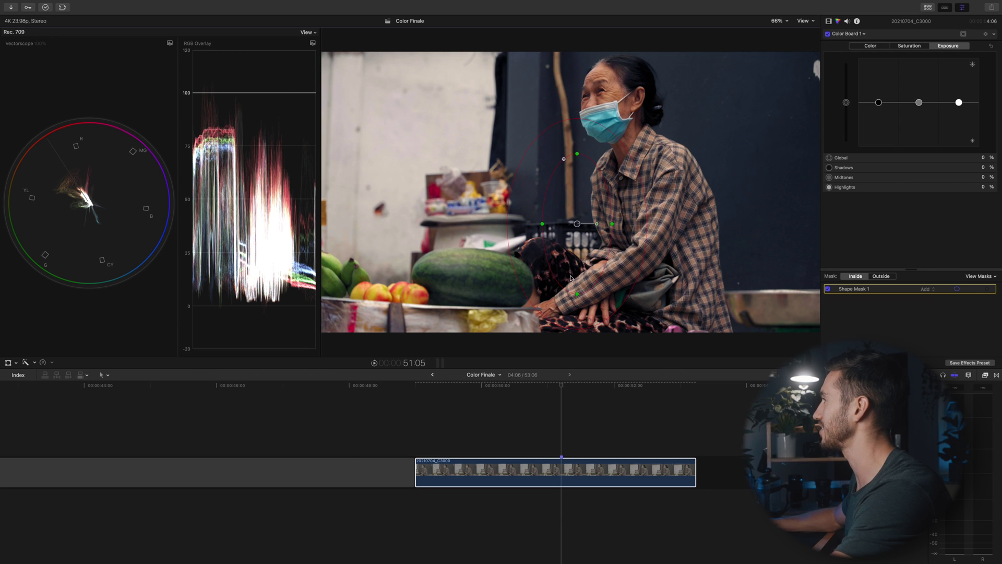
left_click_drag(577, 153, 577, 104)
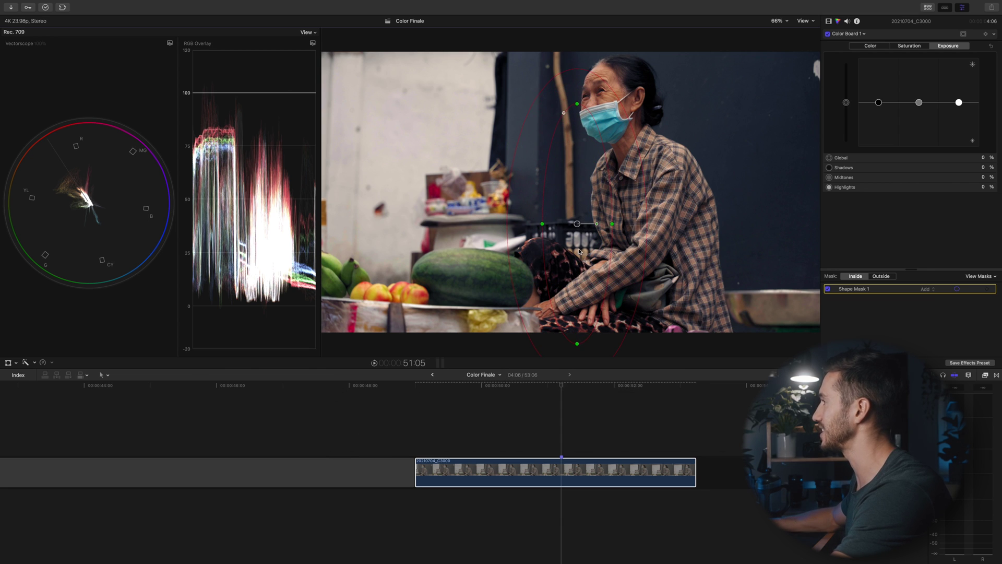
left_click_drag(615, 224, 621, 225)
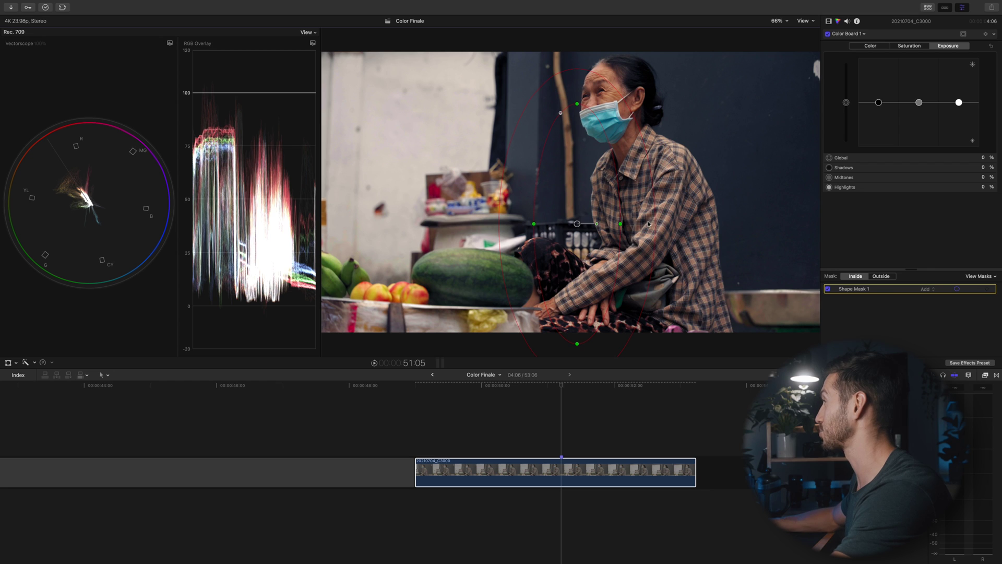
left_click_drag(658, 225, 678, 224)
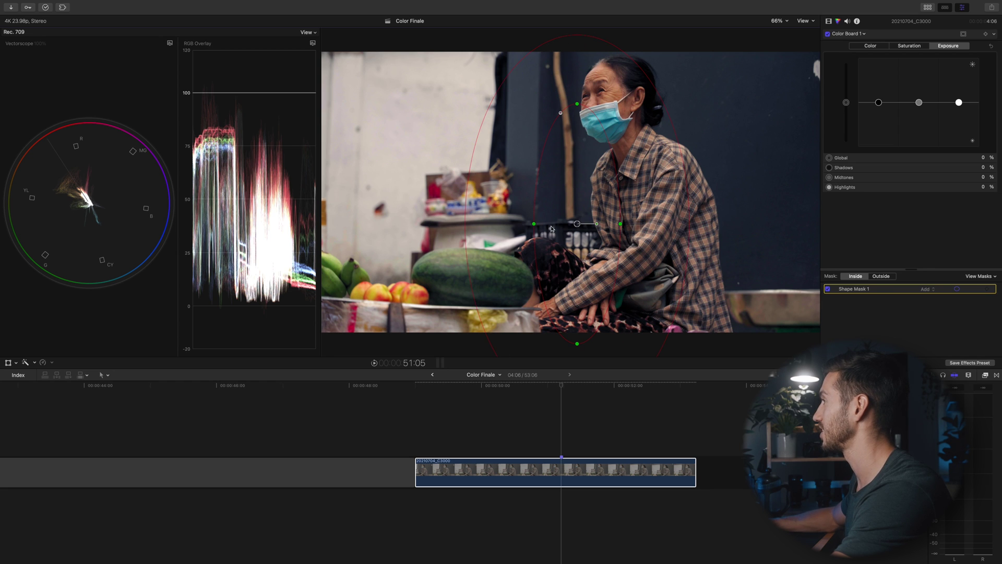
left_click_drag(582, 226, 635, 227)
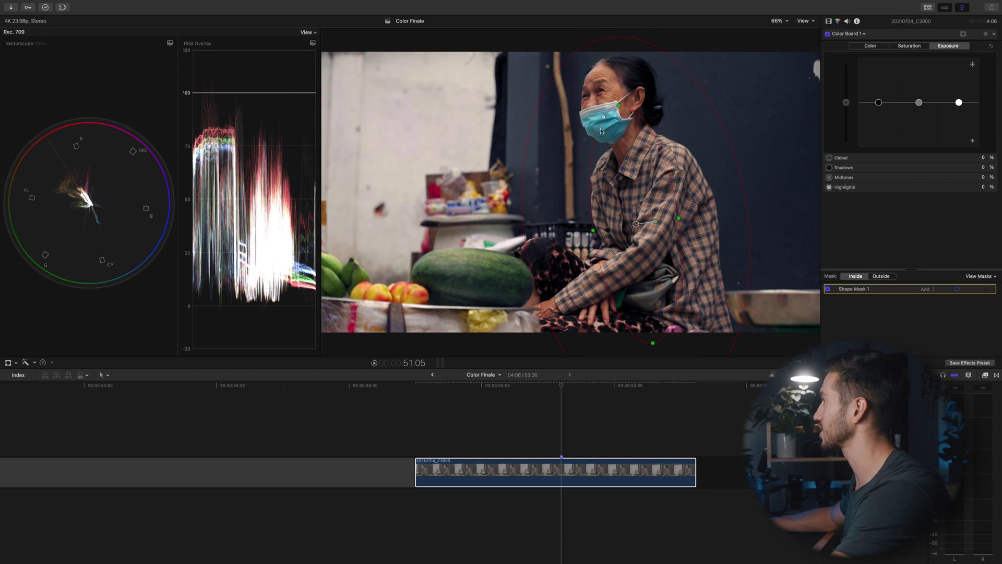
left_click_drag(624, 111, 618, 67)
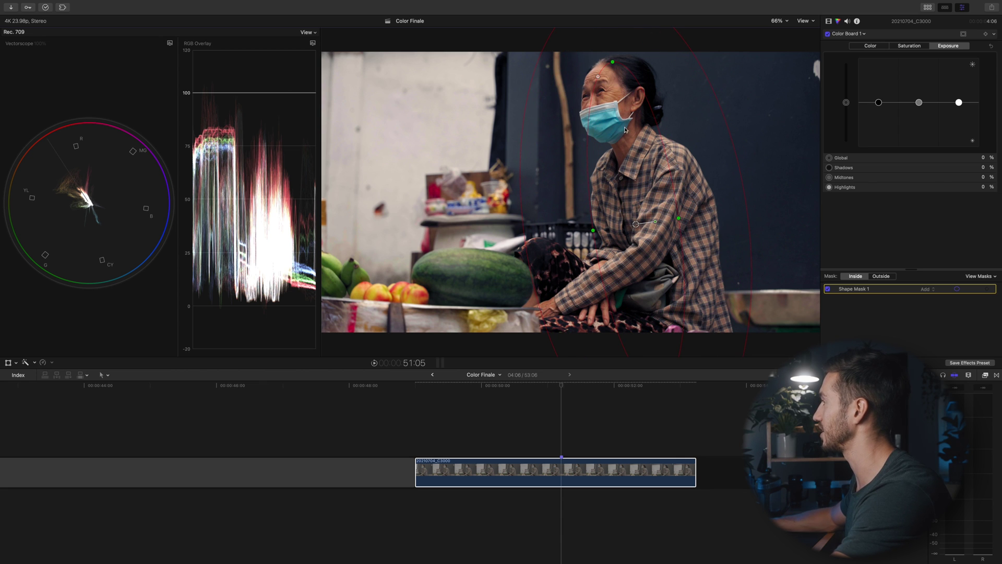
left_click_drag(630, 225, 628, 219)
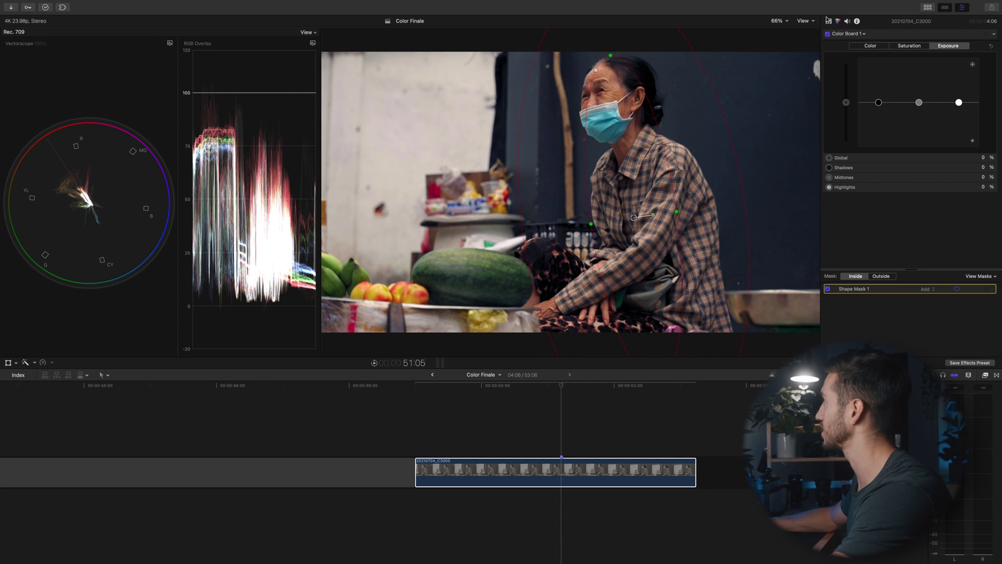
key("super+6")
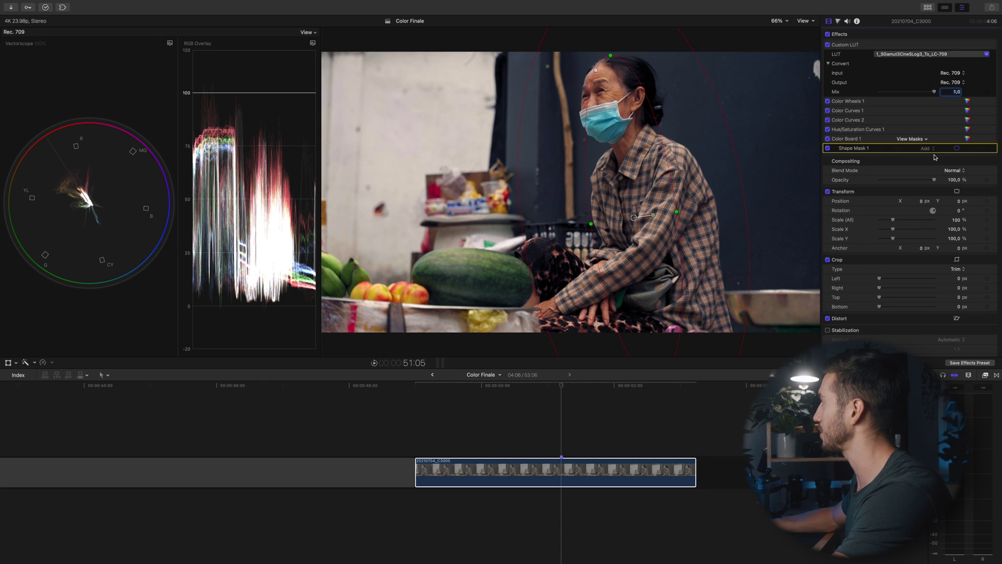
Darken highlights outside the oval mask to -18%, return the mask to Inside, and set the waveform to Luma
left_click(967, 138)
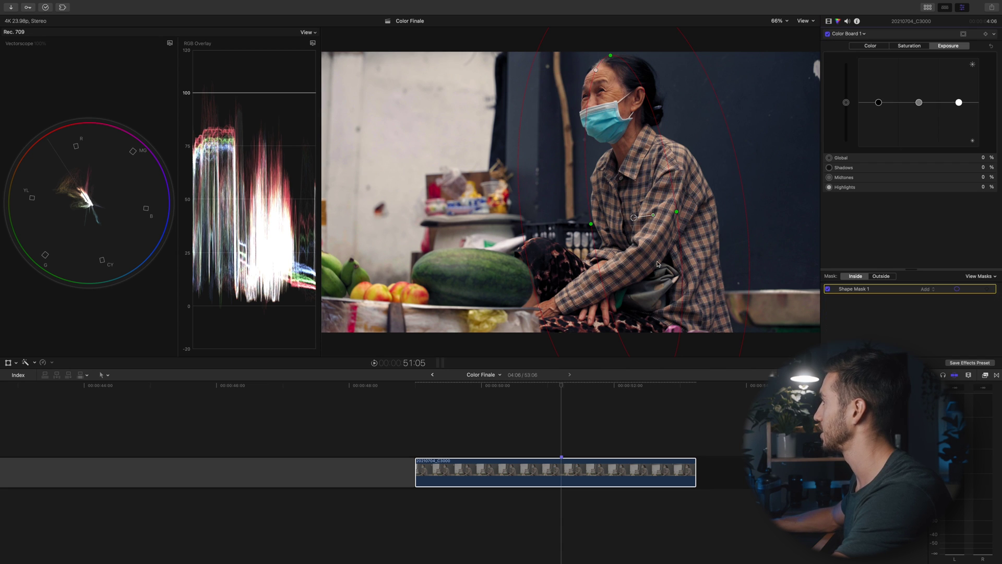
left_click_drag(643, 215, 636, 222)
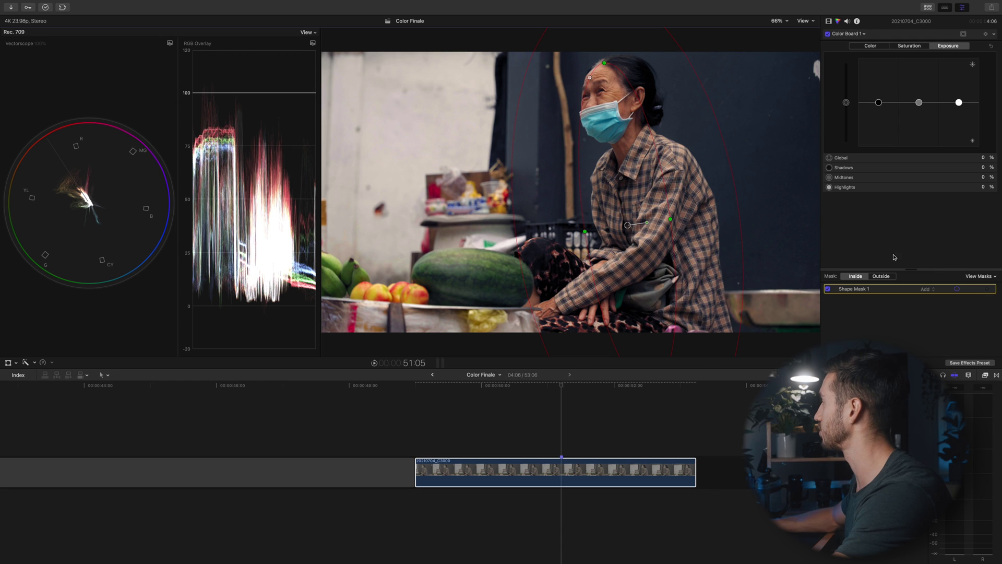
left_click(891, 278)
left_click_drag(958, 102, 919, 137)
left_click(863, 277)
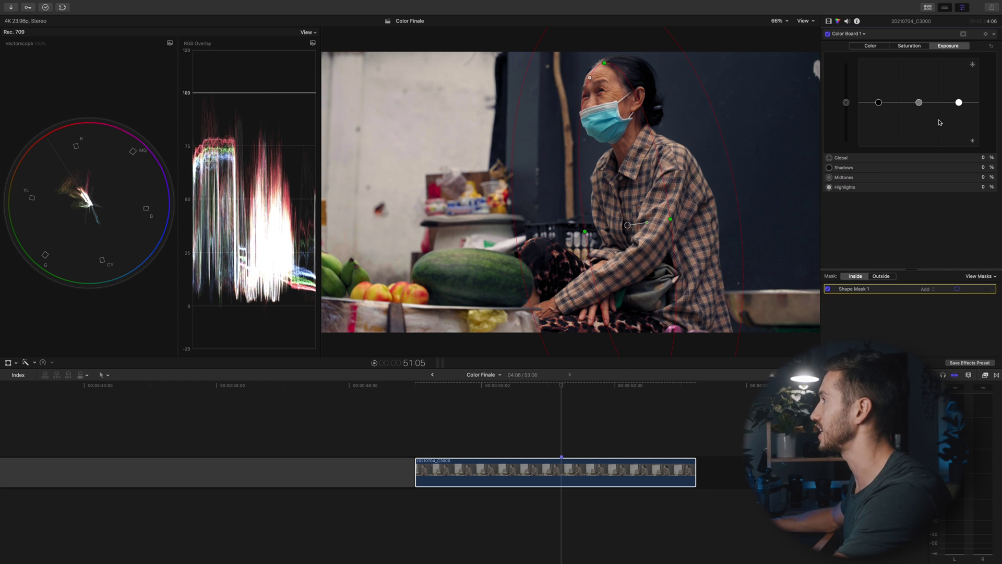
left_click(313, 42)
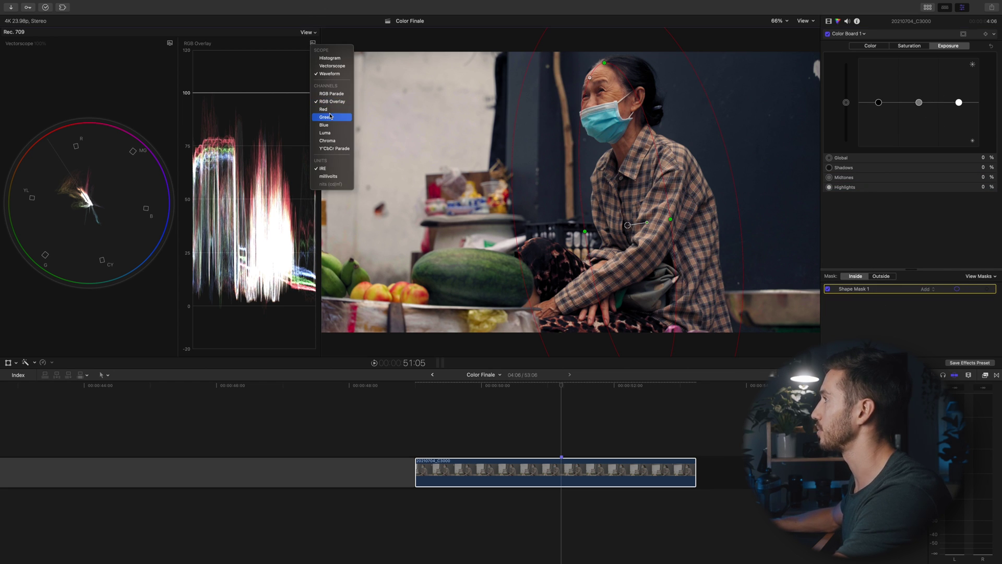
left_click(331, 132)
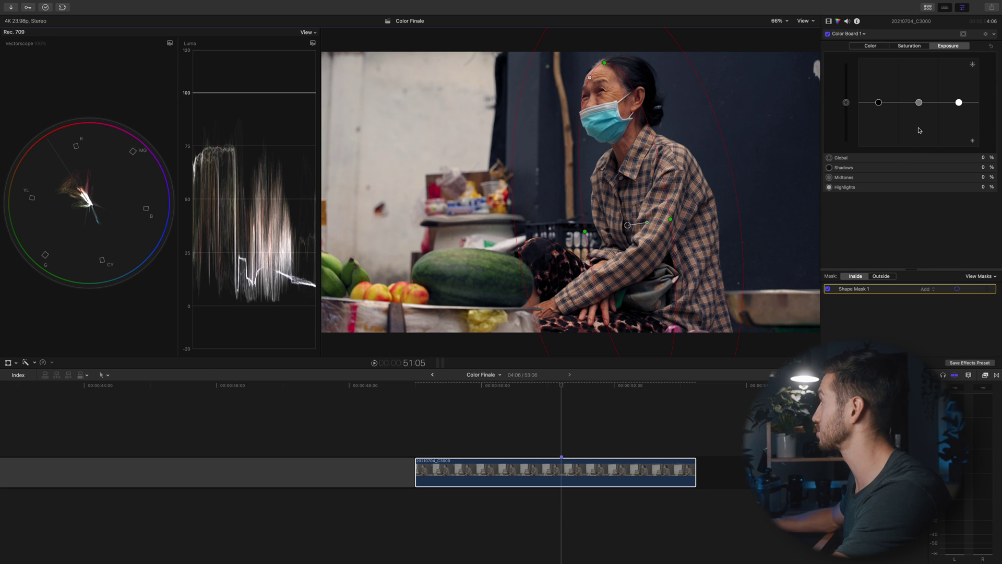
Raise the masked midtones to 3% and compare the clip with Color Board 1 off and on
left_click_drag(918, 102, 919, 101)
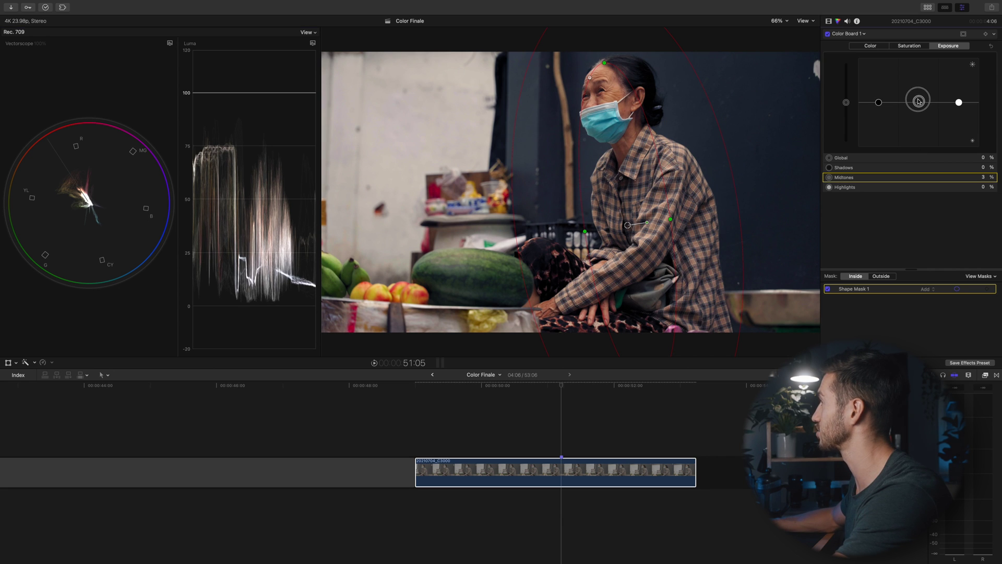
left_click(828, 34)
left_click(829, 35)
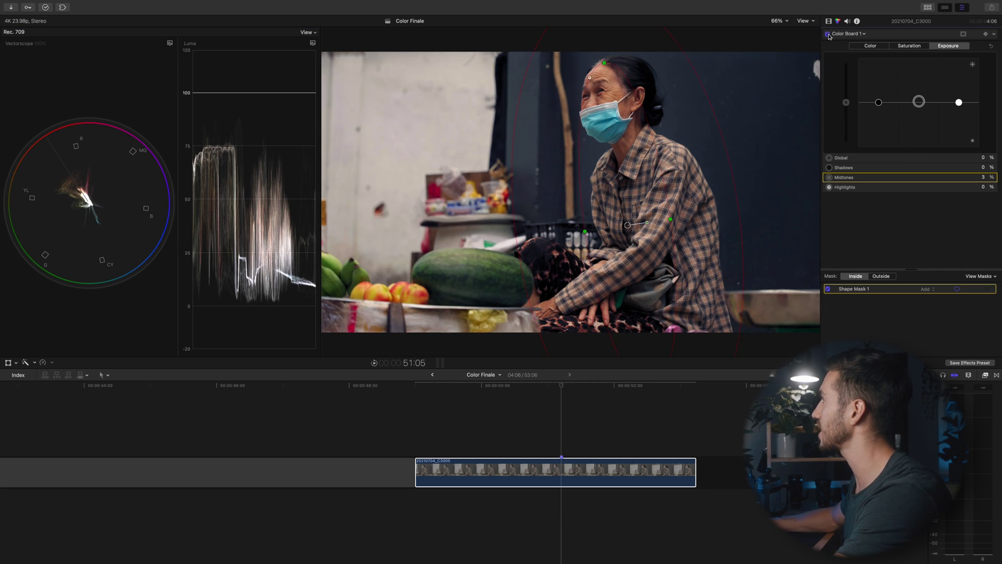
key("ctrl+shift+Tab")
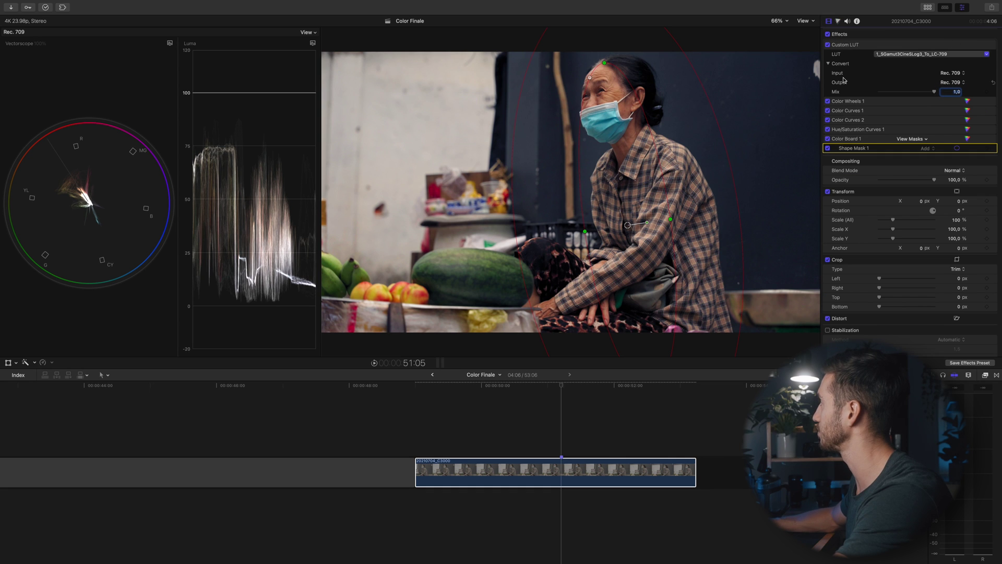
left_click(842, 36)
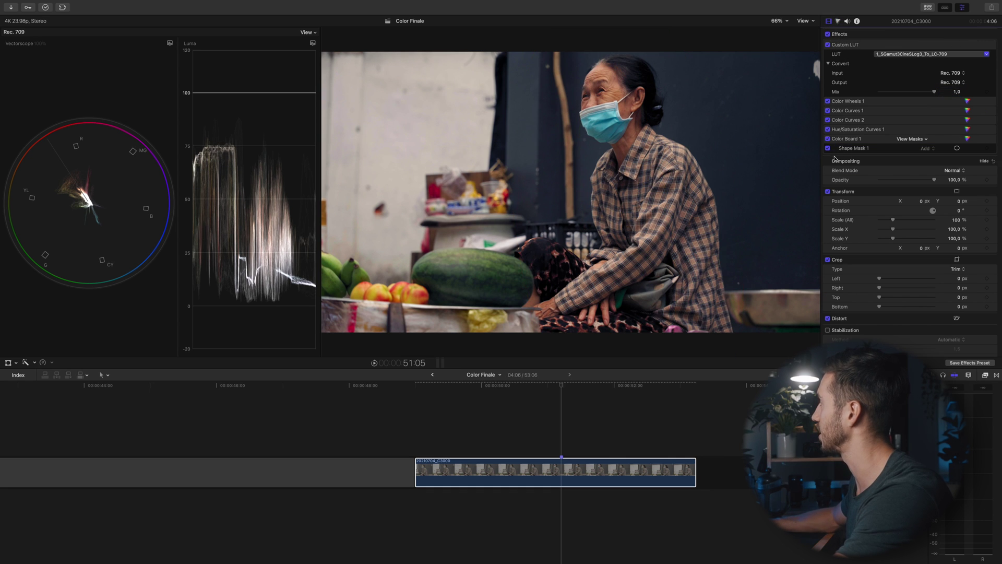
left_click(828, 140)
left_click(828, 139)
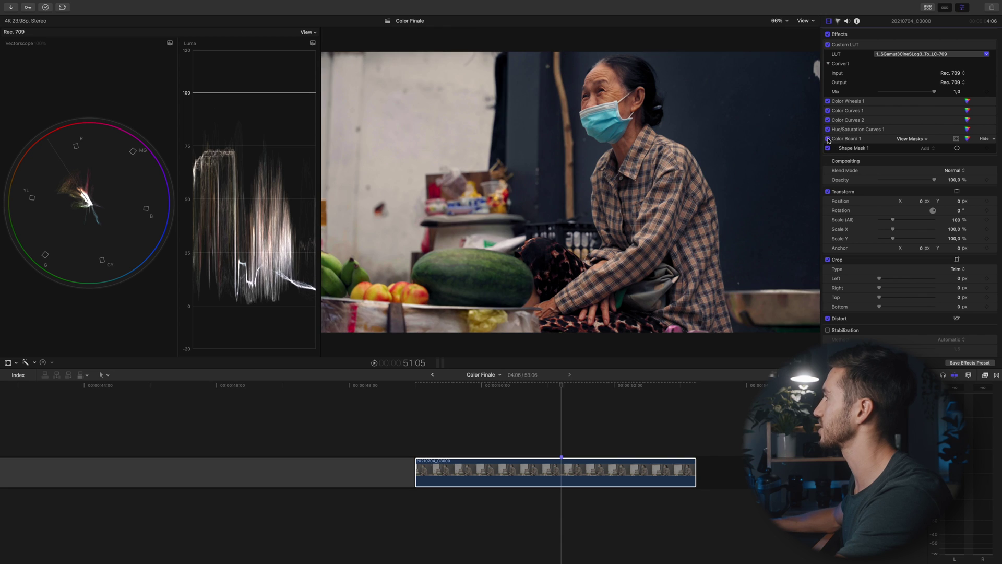
left_click(828, 139)
left_click(828, 140)
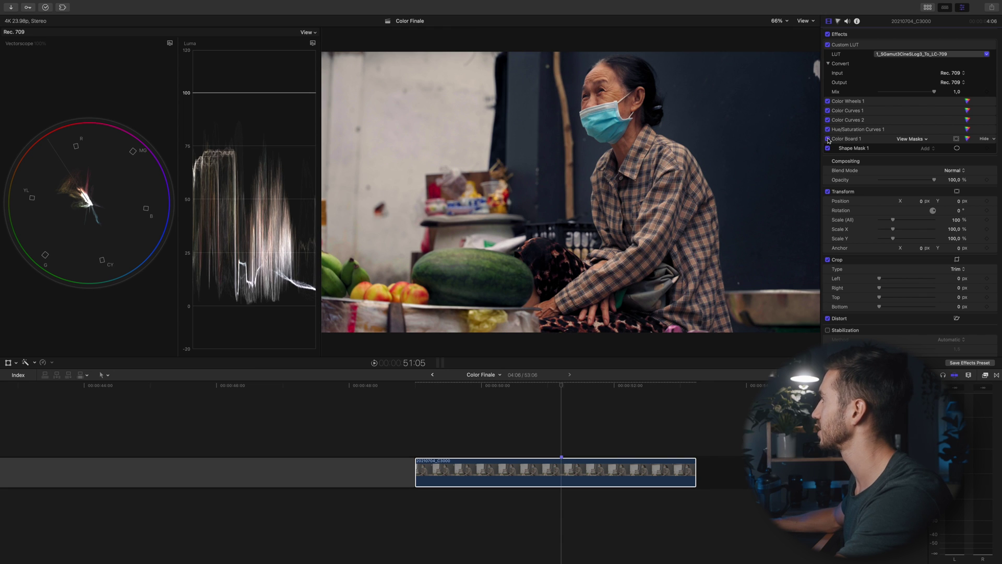
left_click(828, 140)
left_click(828, 139)
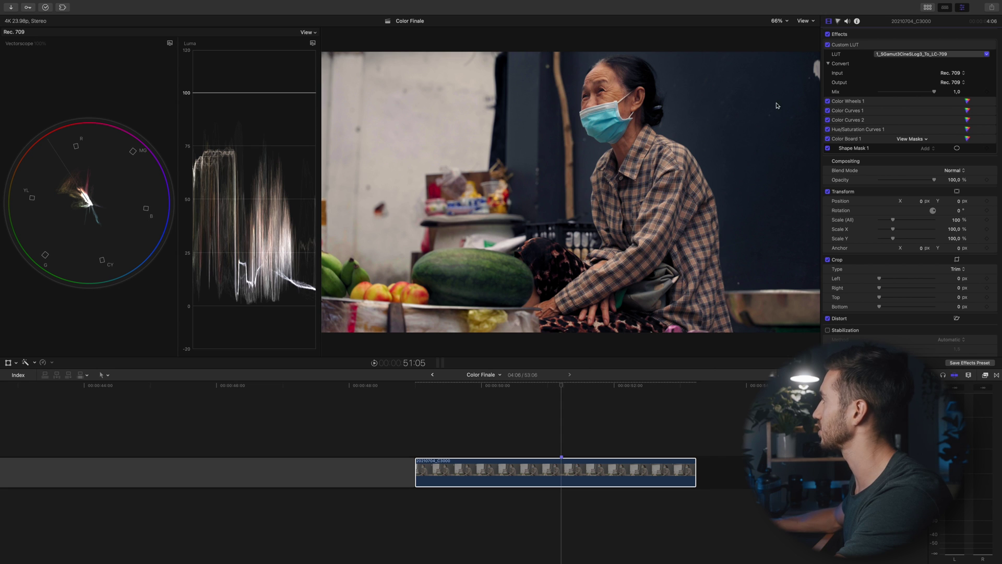
Enlarge Shape Mask 1's soft outer edge further
left_click(499, 469)
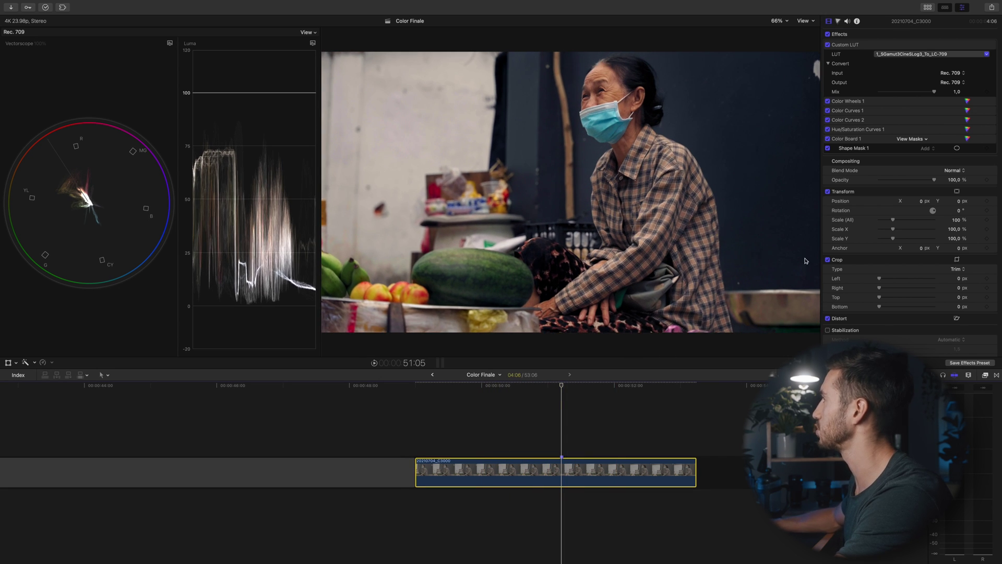
left_click(957, 148)
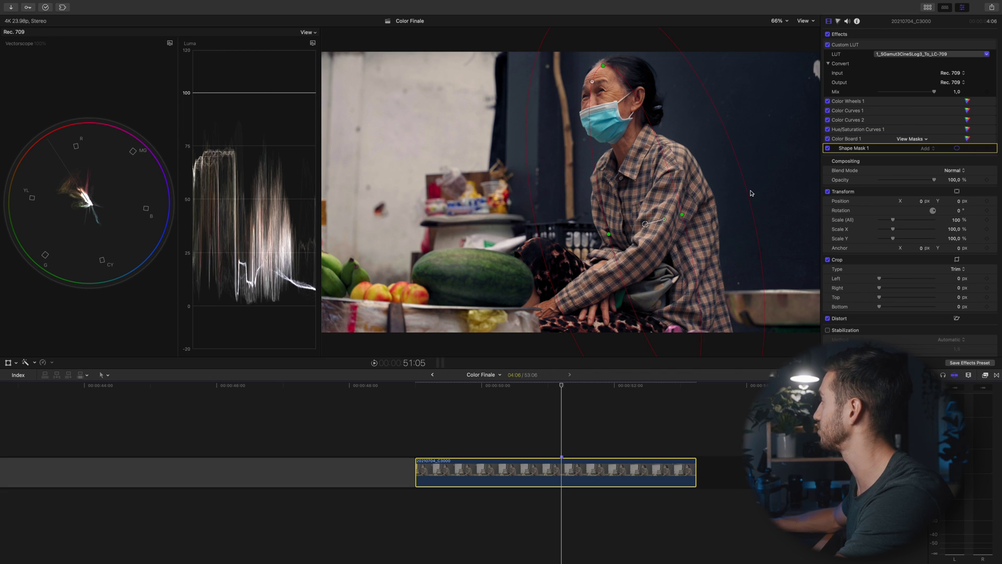
left_click_drag(753, 215, 772, 224)
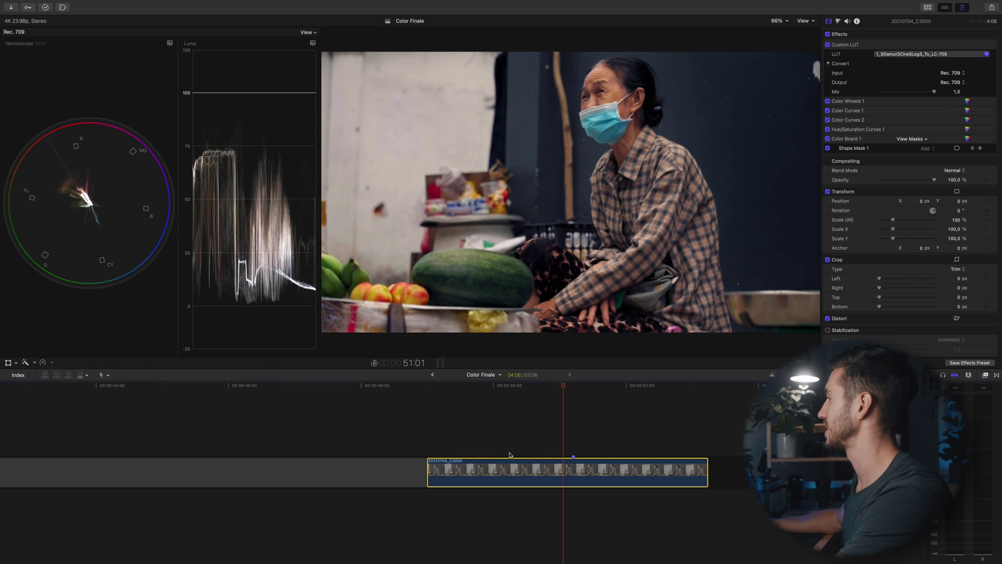
left_click(452, 459)
Play back the graded clip, compare Color Board 1 at 50:10, then duplicate the clip as a layer above
key("space")
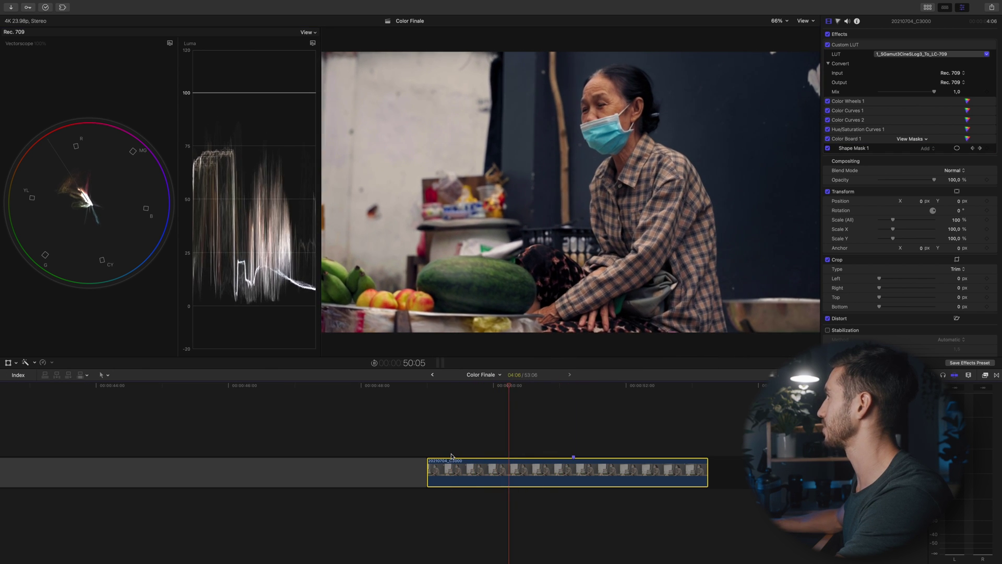
key("space")
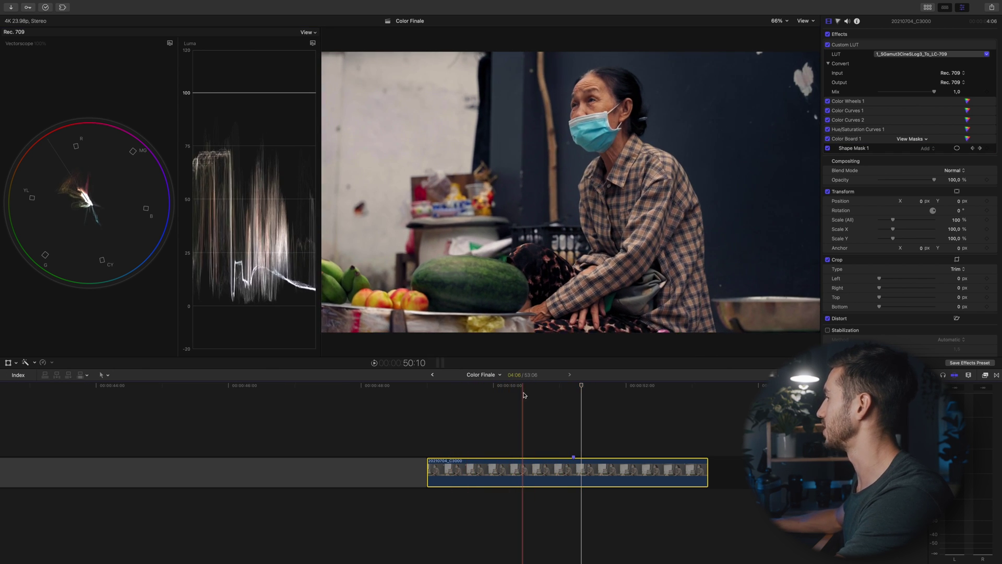
left_click(522, 386)
left_click(827, 140)
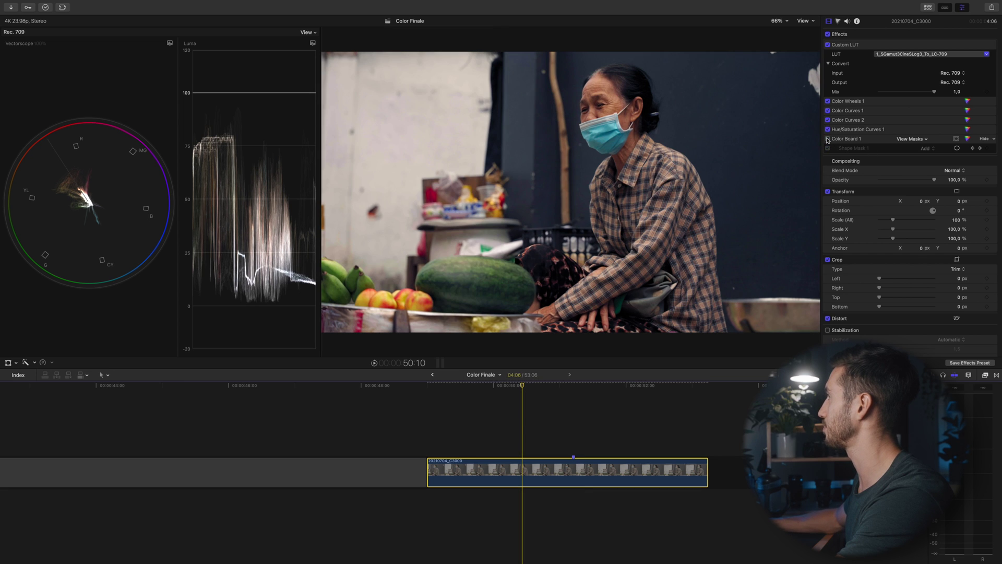
left_click(828, 139)
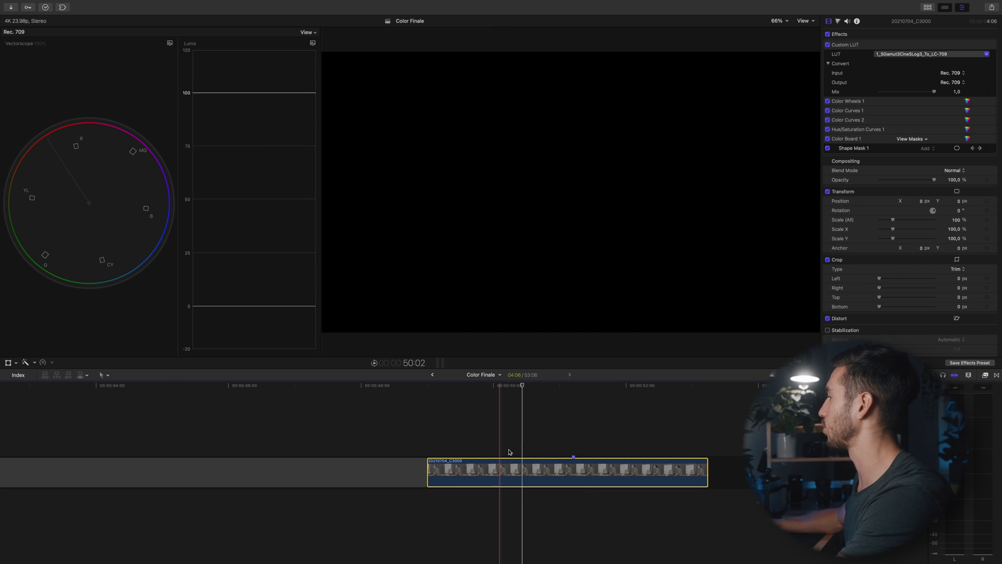
left_click_drag(524, 462, 514, 415)
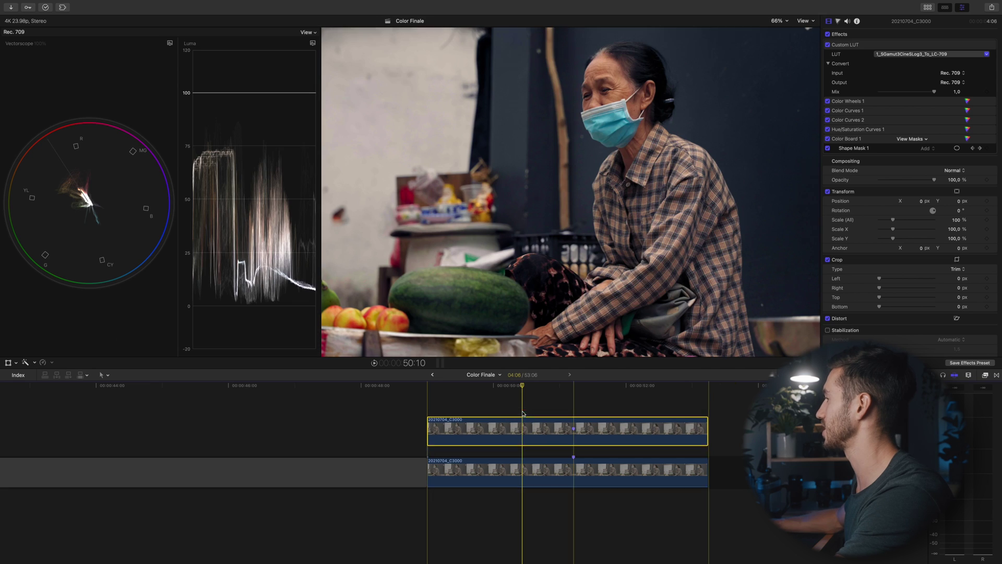
Search the effects for 'luma' and apply Luma Keyer to the upper clip
left_click(985, 375)
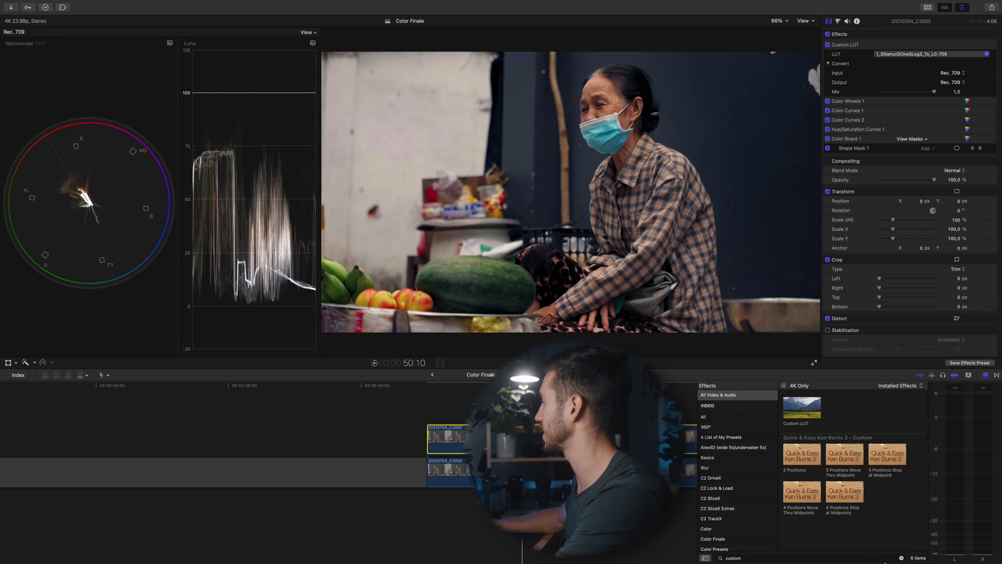
left_click(796, 557)
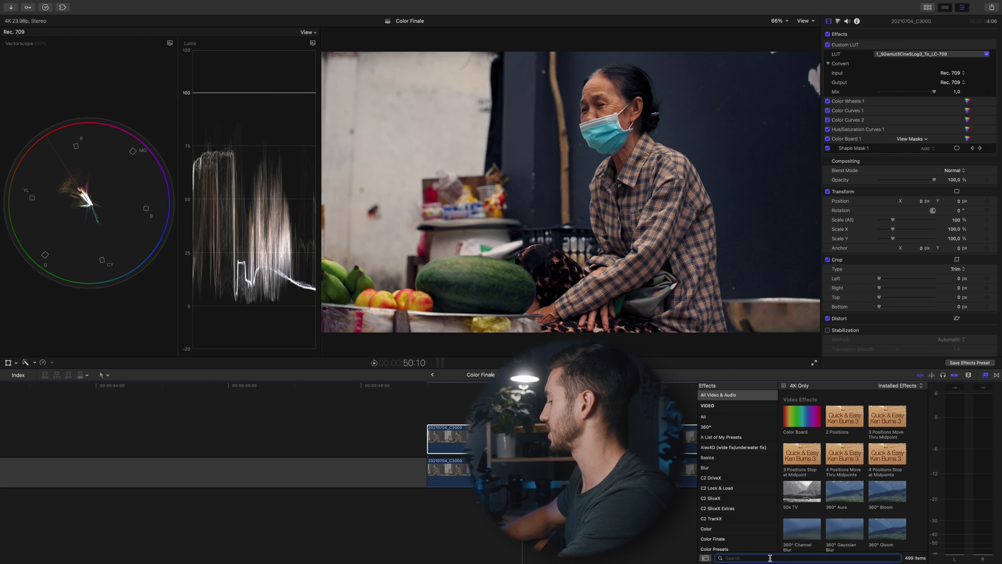
type("luma")
key("Tab")
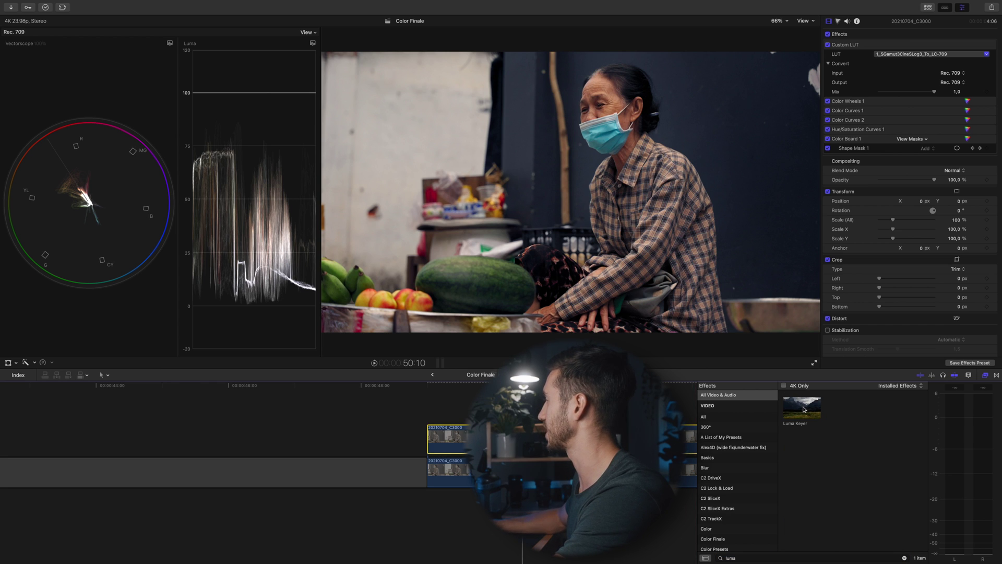
left_click(996, 375)
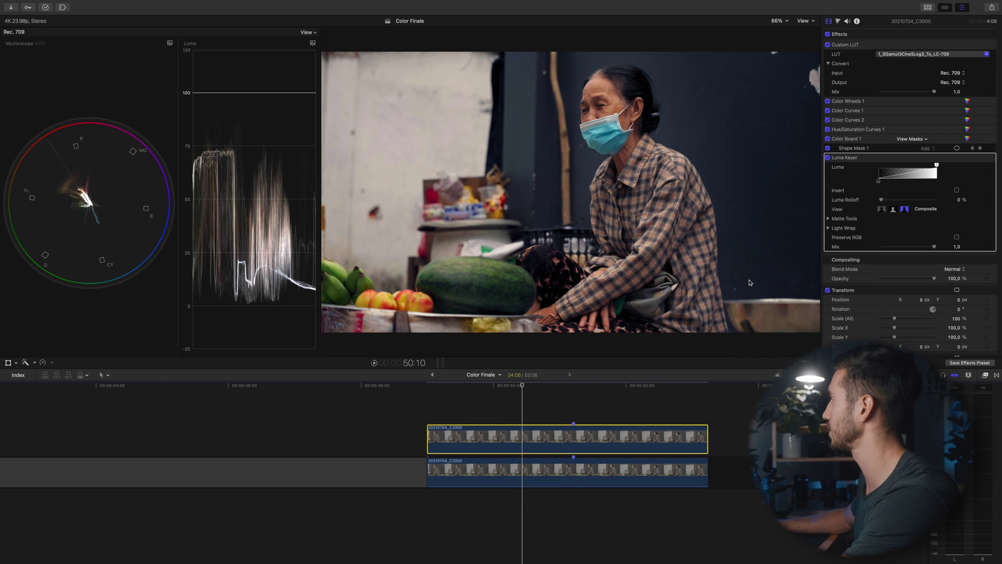
Switch the Luma Keyer to Matte view and raise the luma threshold to isolate the highlights
left_click(893, 209)
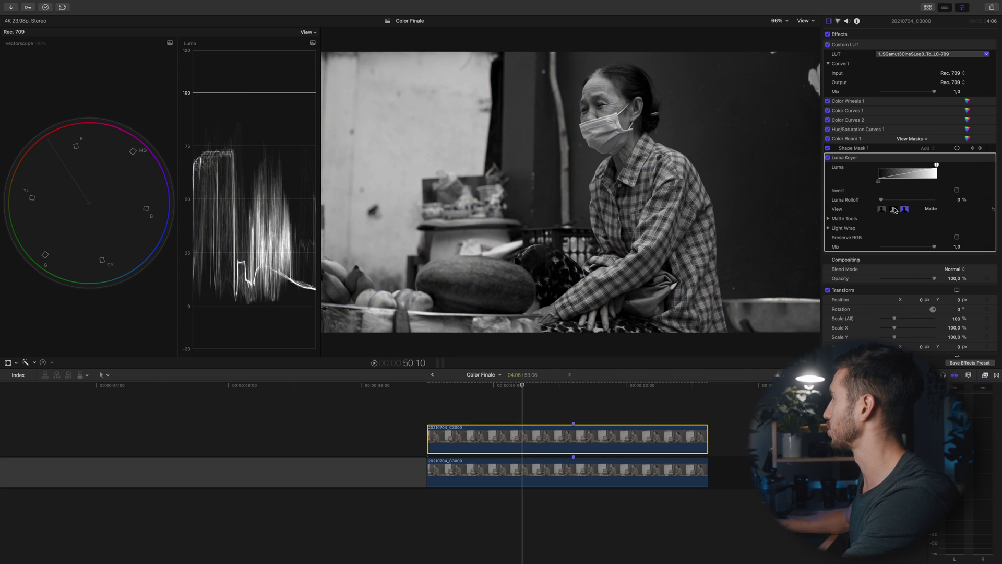
left_click_drag(879, 183, 914, 186)
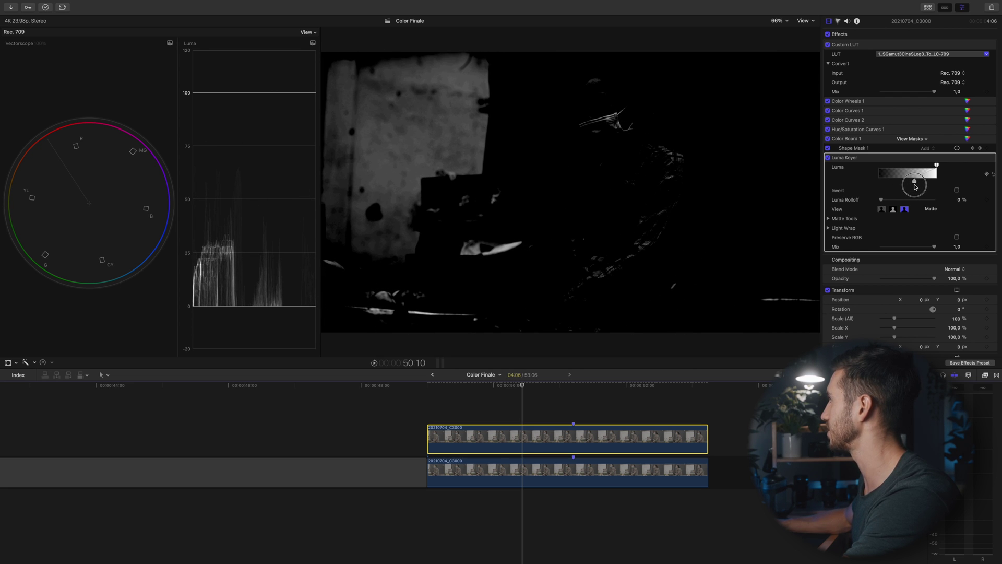
left_click_drag(915, 187, 914, 187)
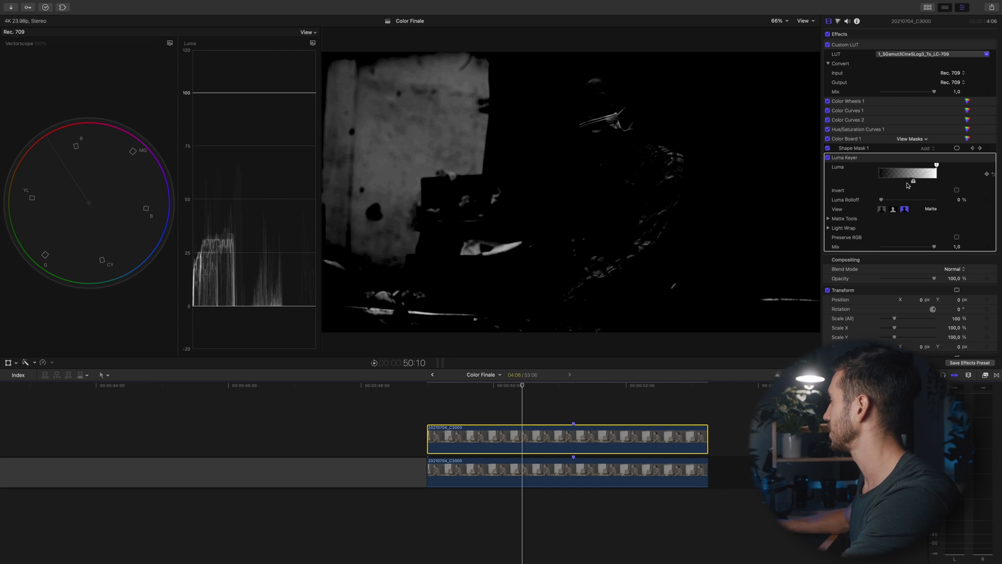
left_click(987, 376)
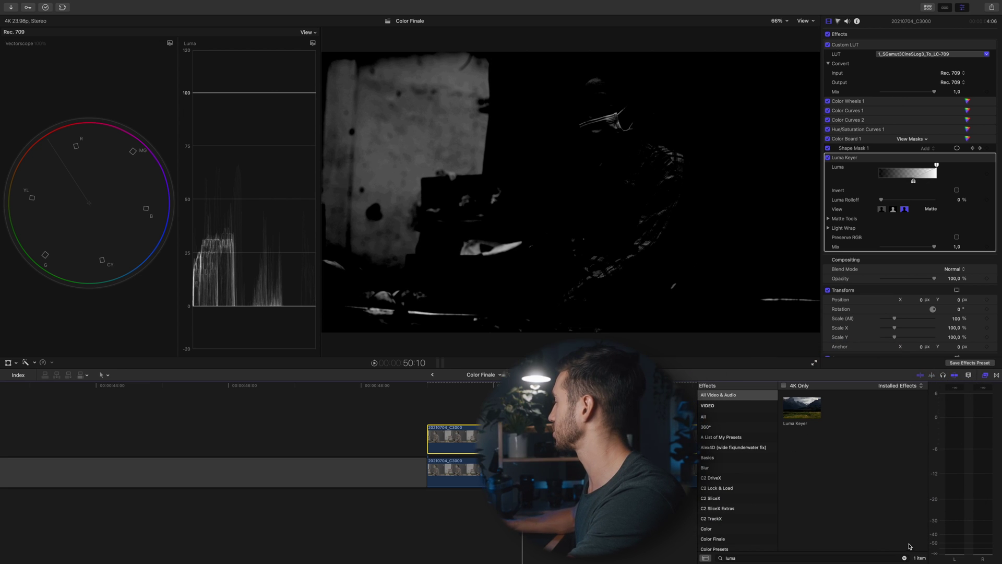
Apply a Gaussian blur to the upper clip and return the Luma Keyer to Composite view
left_click(904, 557)
left_click(715, 467)
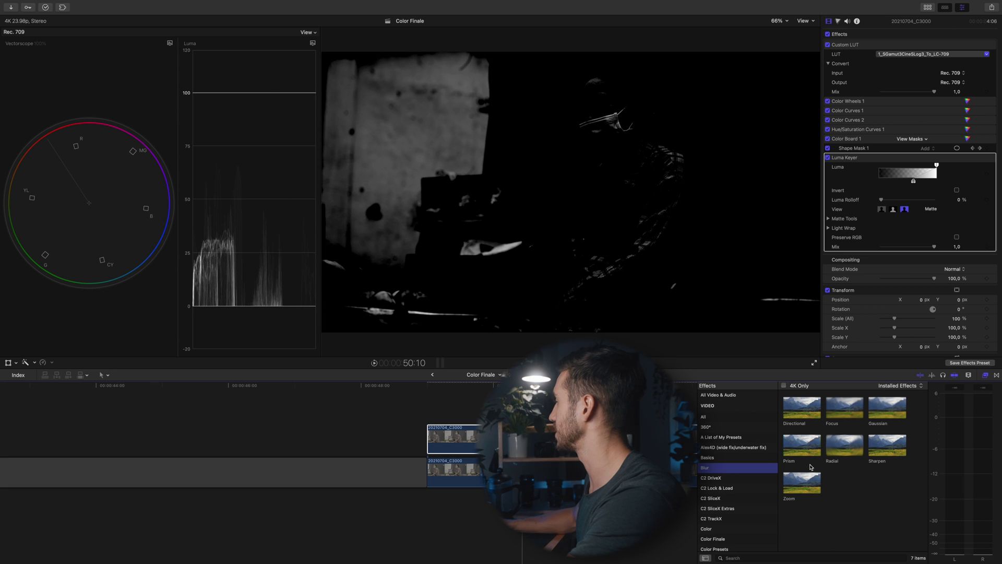
double_click(891, 412)
left_click(984, 375)
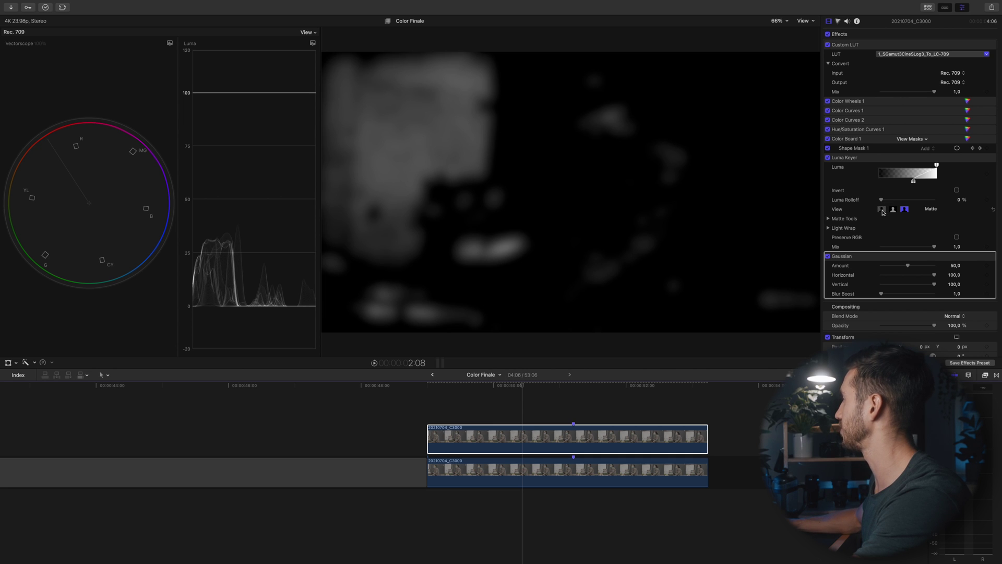
left_click(882, 211)
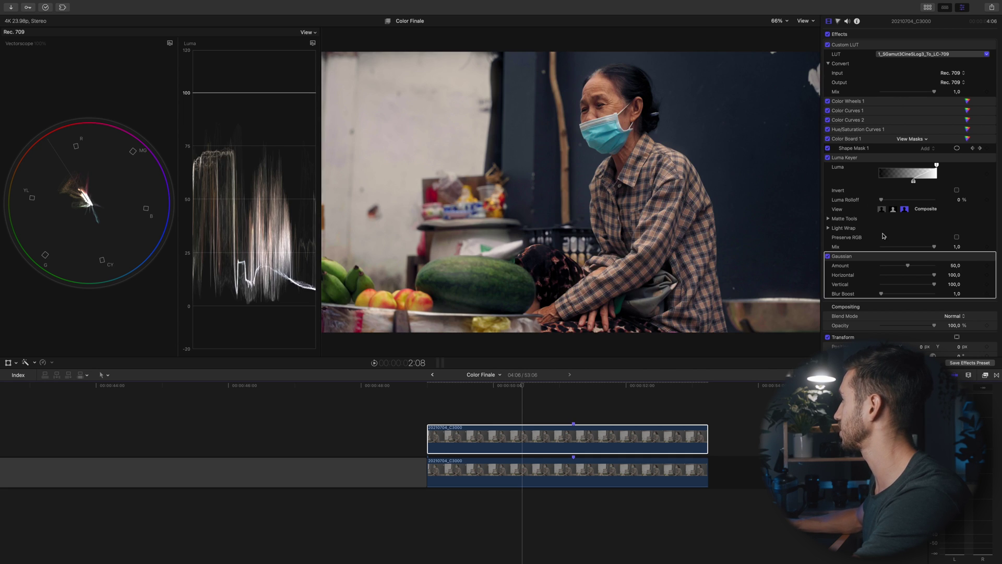
Tune the Gaussian Amount to about 60, comparing the glow with the blur off and on
left_click_drag(909, 267, 883, 293)
left_click_drag(925, 268, 920, 268)
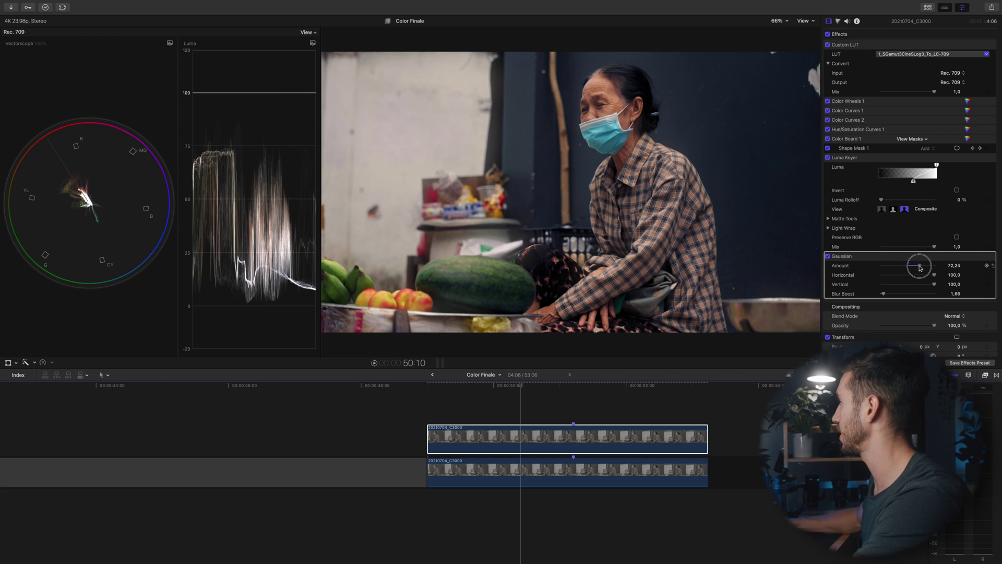
left_click(828, 256)
left_click(828, 257)
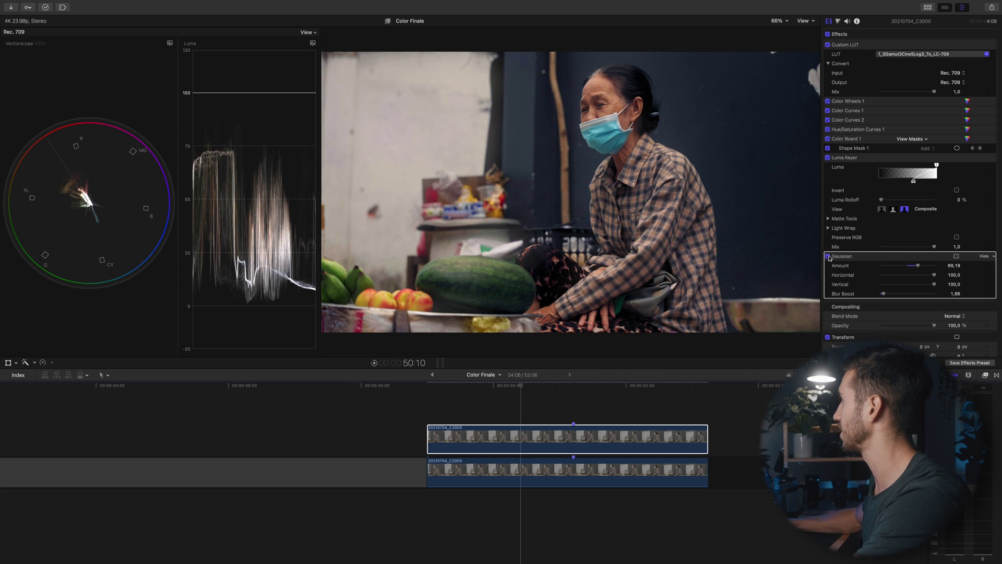
left_click(828, 257)
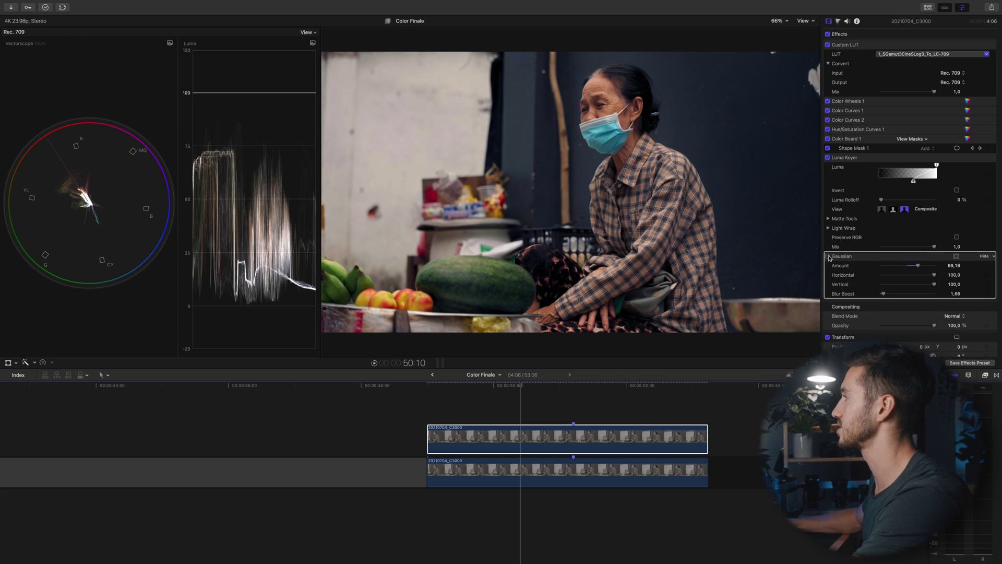
left_click(829, 256)
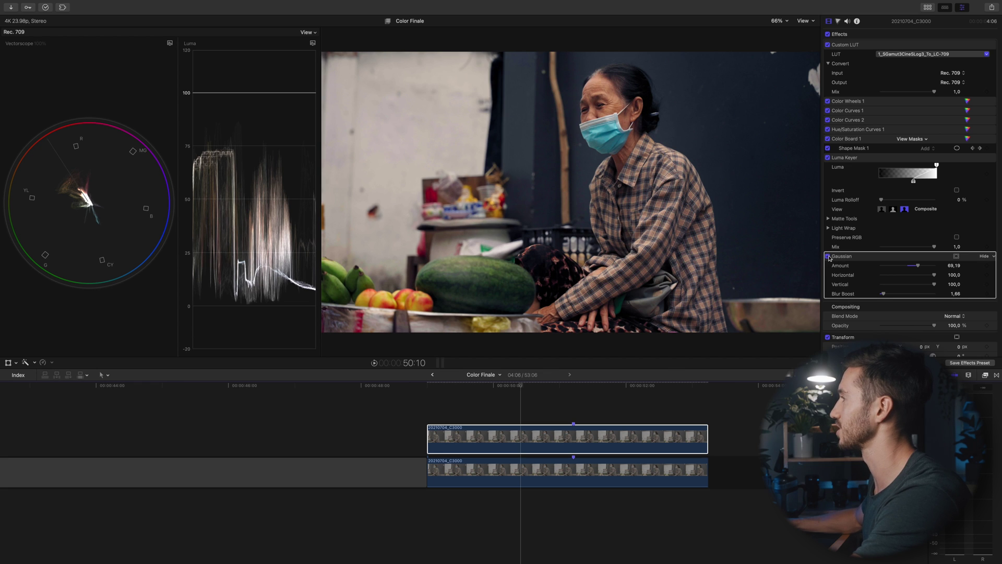
left_click(828, 257)
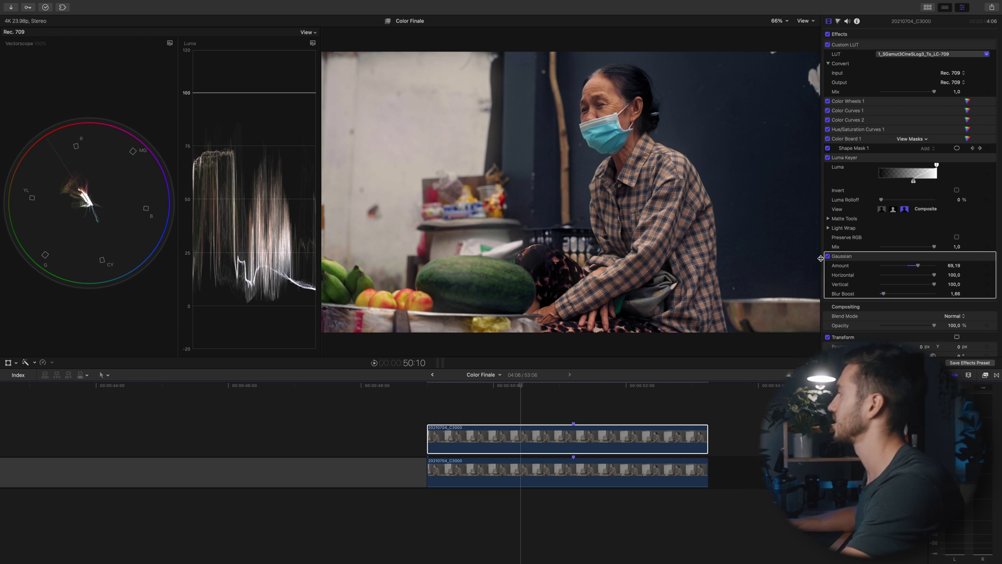
left_click(827, 256)
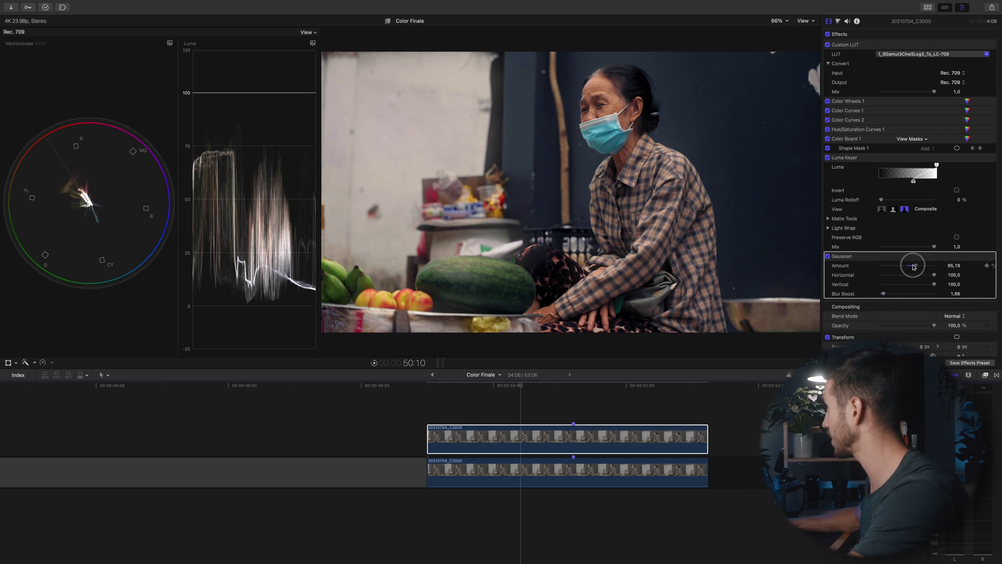
left_click_drag(914, 267, 912, 268)
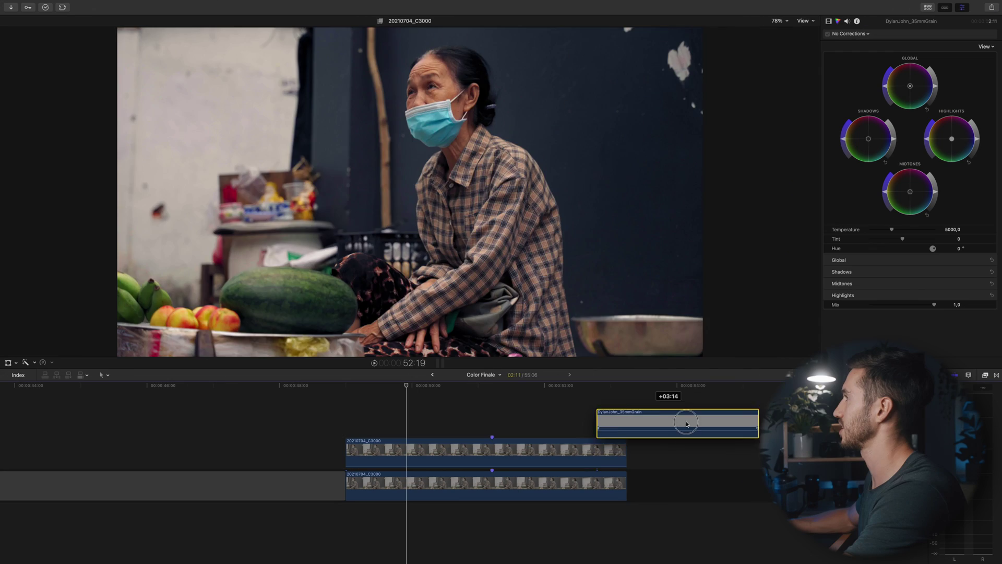
Place the 35mm grain clip over the footage's start in Overlay blend mode at about 60% opacity
left_click_drag(651, 410, 397, 403)
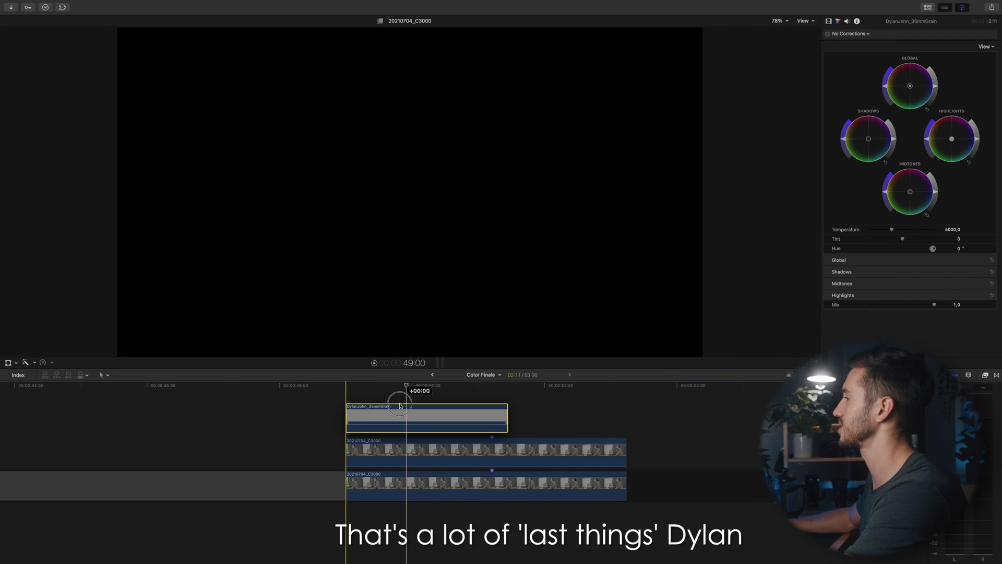
key("super+7")
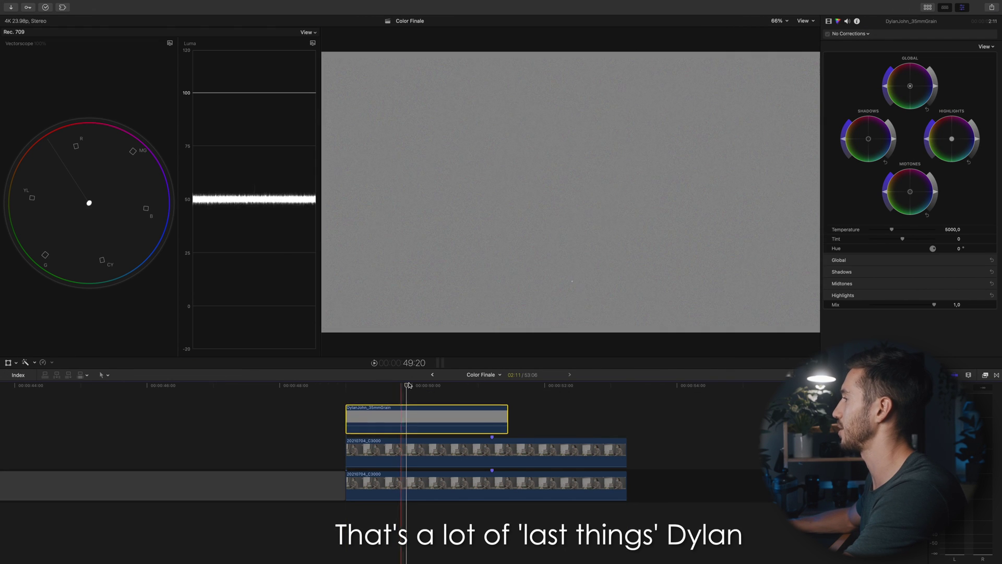
left_click(828, 22)
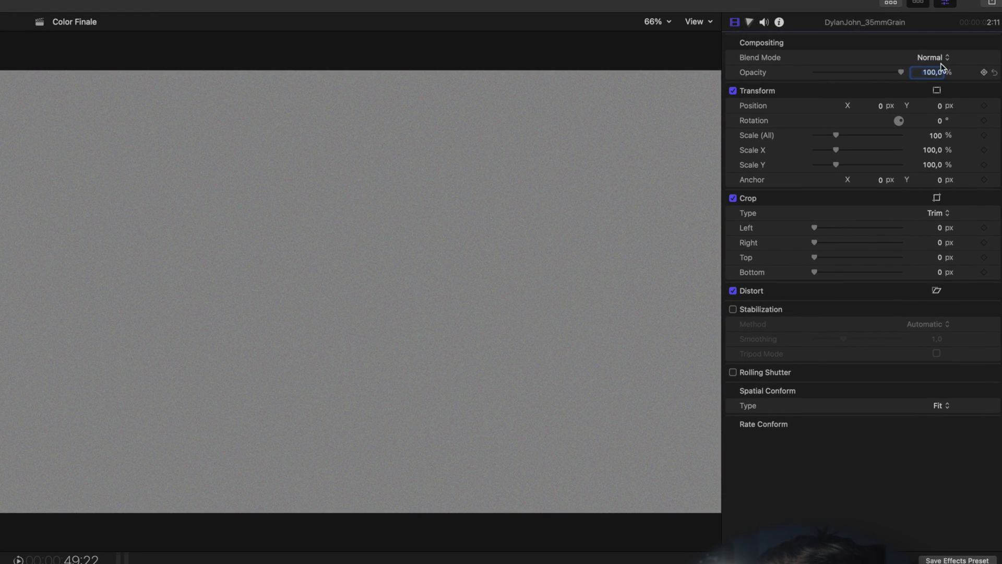
left_click(937, 57)
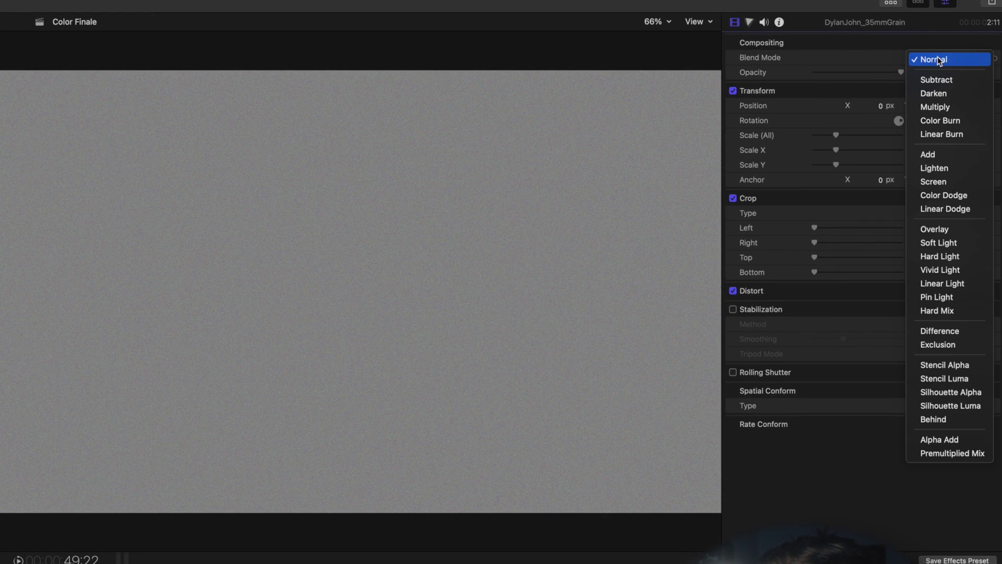
left_click(955, 226)
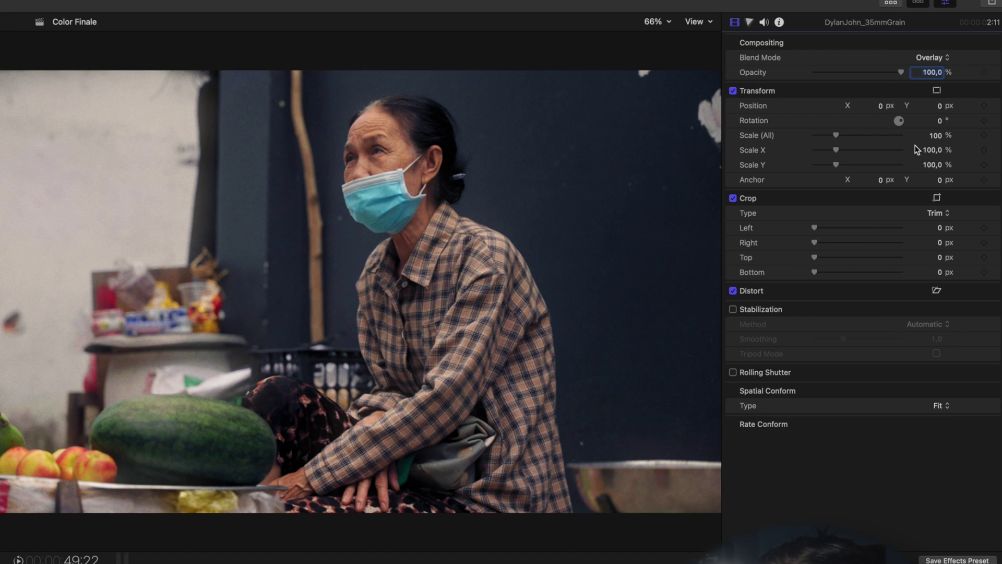
left_click_drag(897, 73, 866, 72)
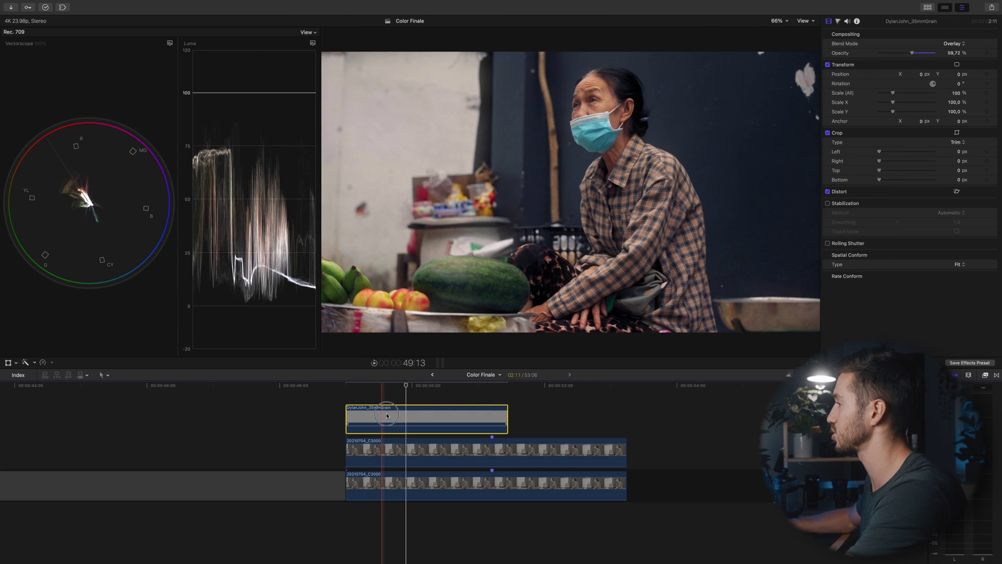
Add a second grain copy after the first and trim it to the vendor clip's end
key("super+7")
left_click_drag(385, 411, 547, 409)
key("super+7")
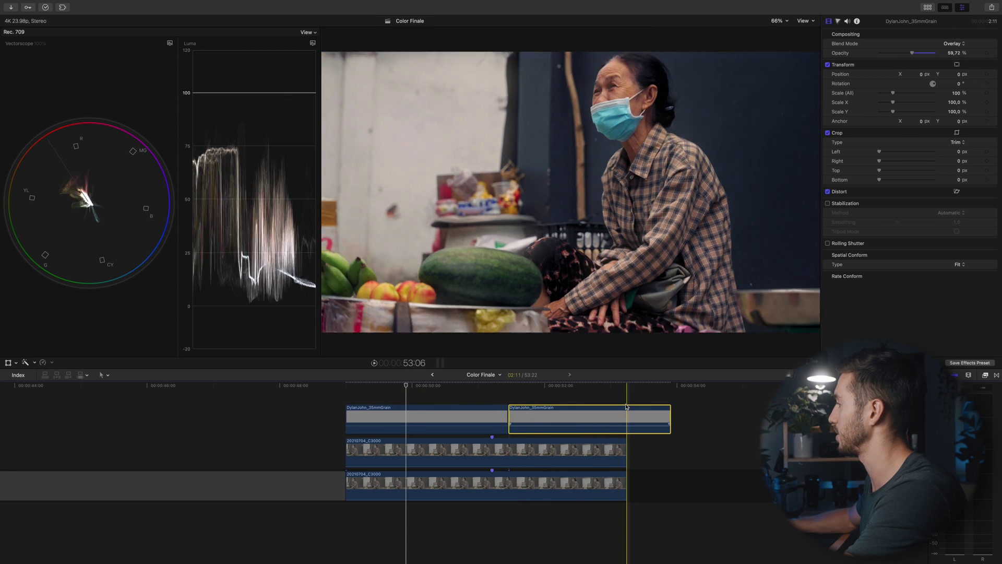
key("alt+bracketright")
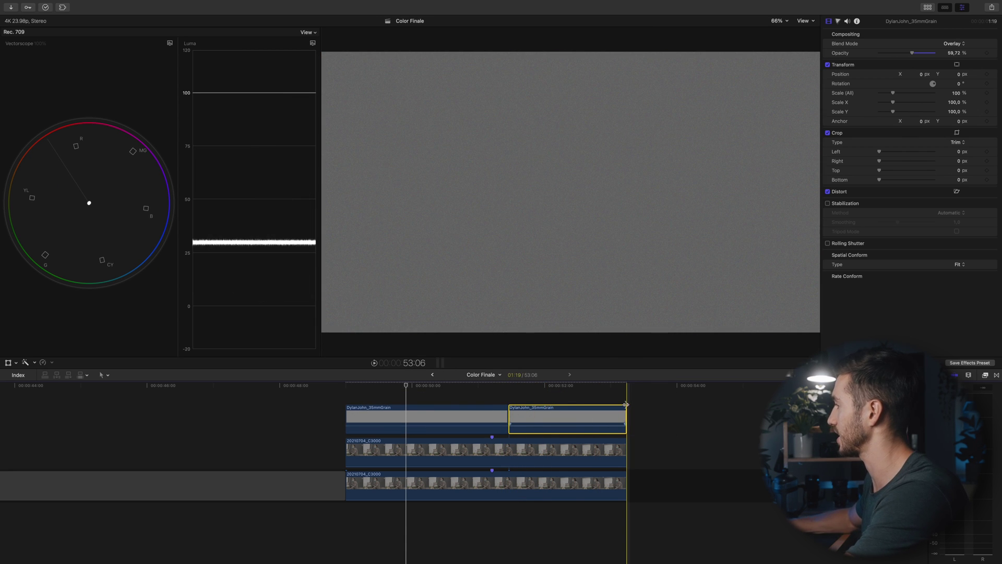
left_click(443, 417)
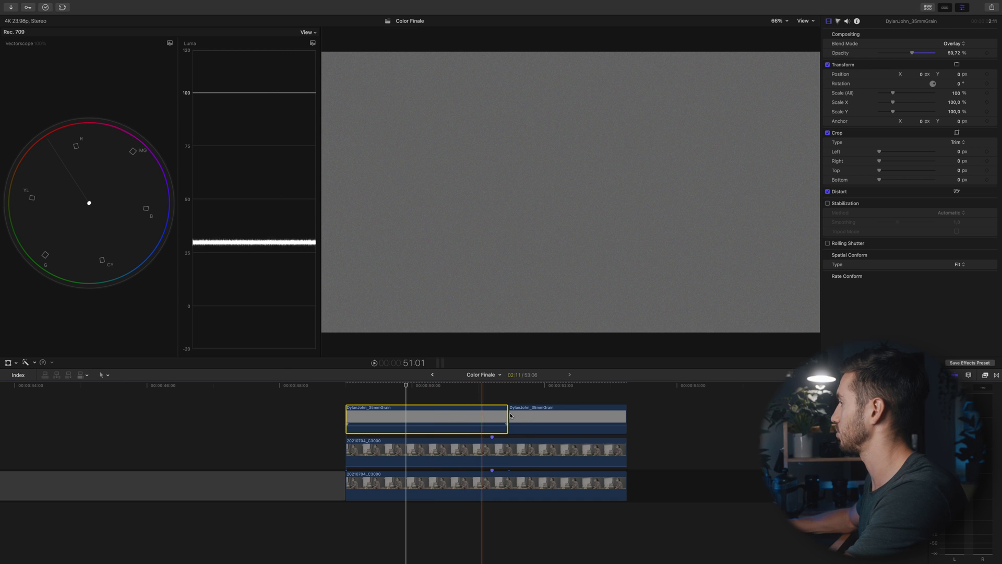